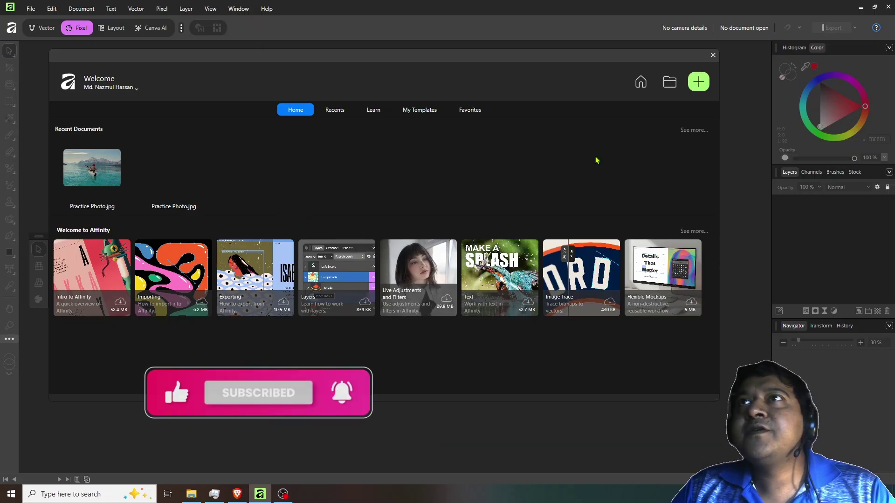
# Open the Practice Photo image from the Pictures folder, starting from the welcome window, and close the document
pyautogui.moveTo(367, 59); pyautogui.dragTo(366, 74)
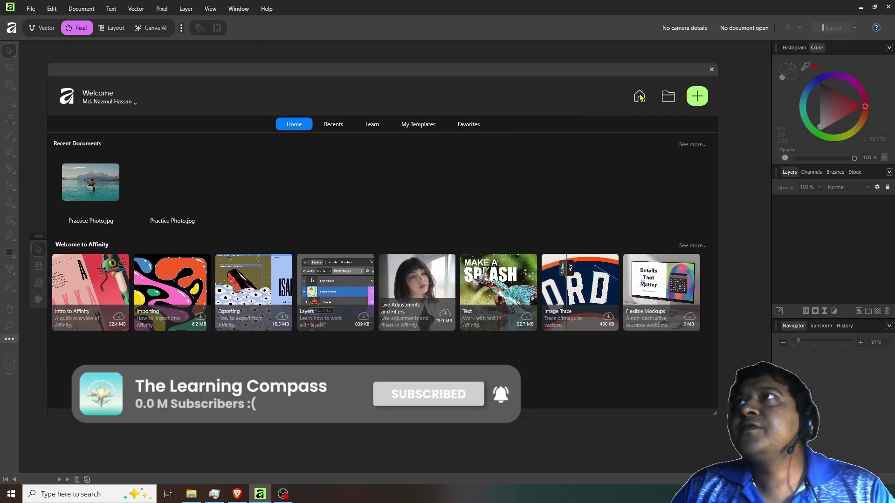
pyautogui.click(673, 99)
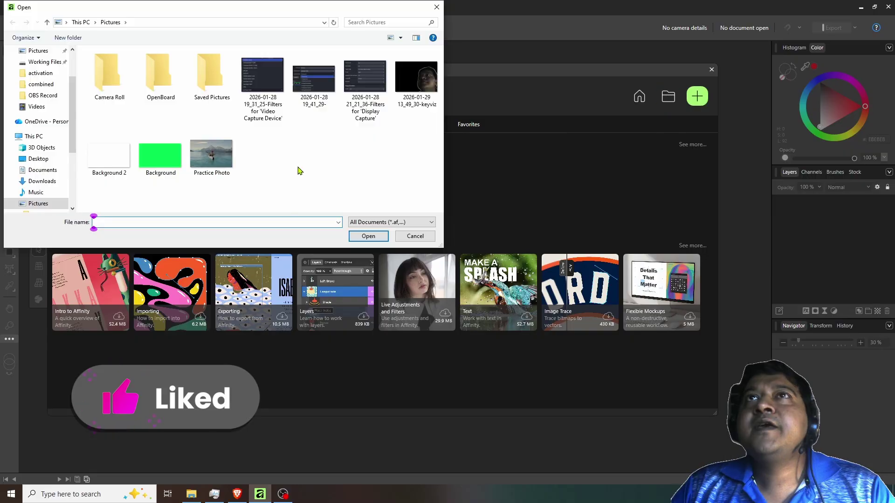
pyautogui.click(214, 160)
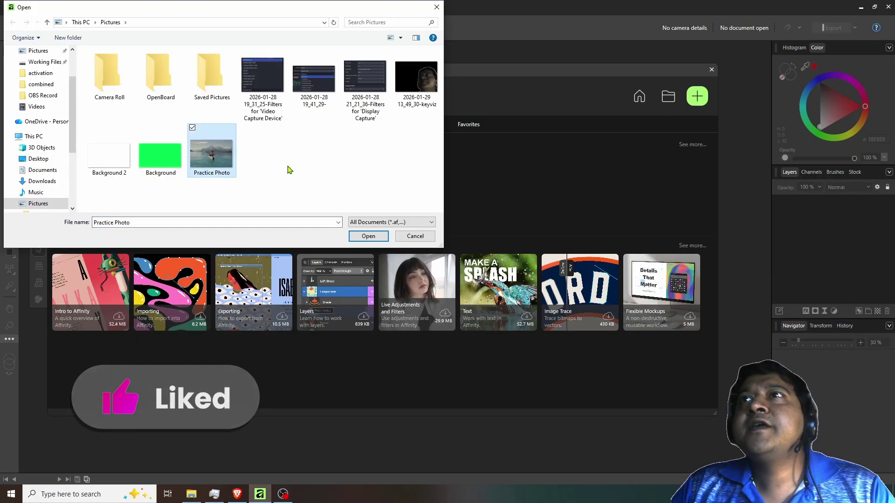
pyautogui.click(368, 236)
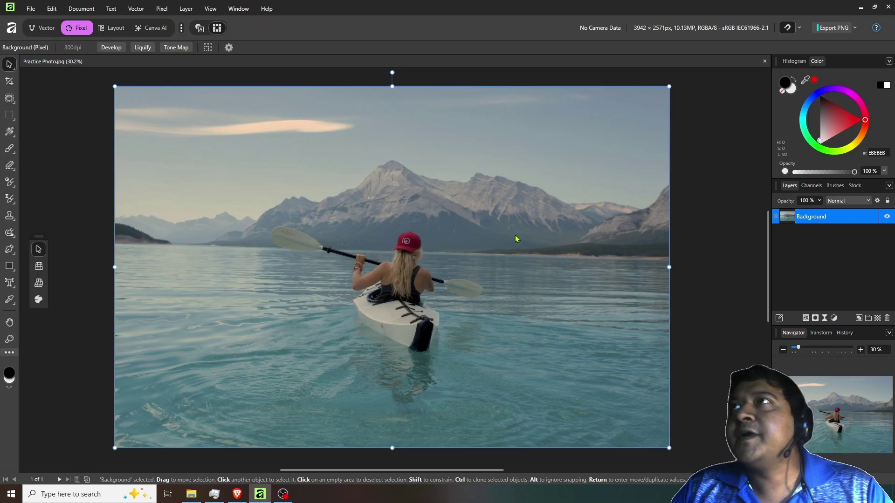
pyautogui.click(765, 61)
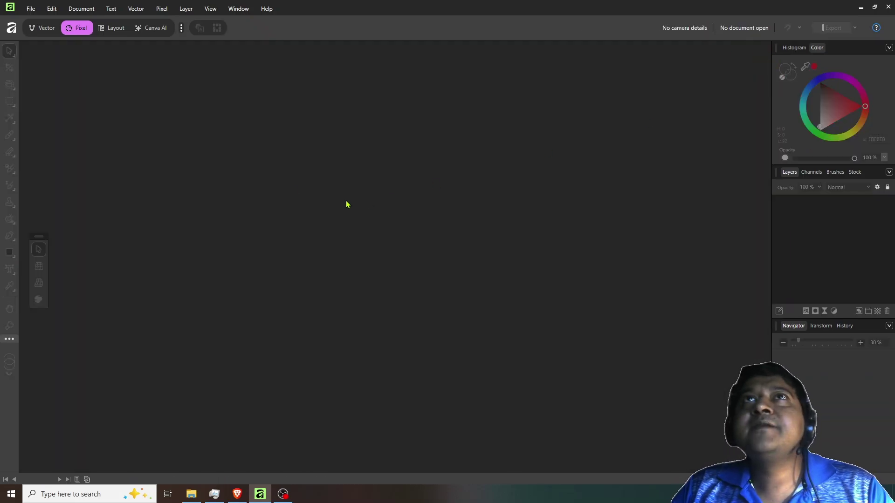
# Bring back the welcome window, reopen Practice Photo from it, and close the photo again
pyautogui.click(12, 28)
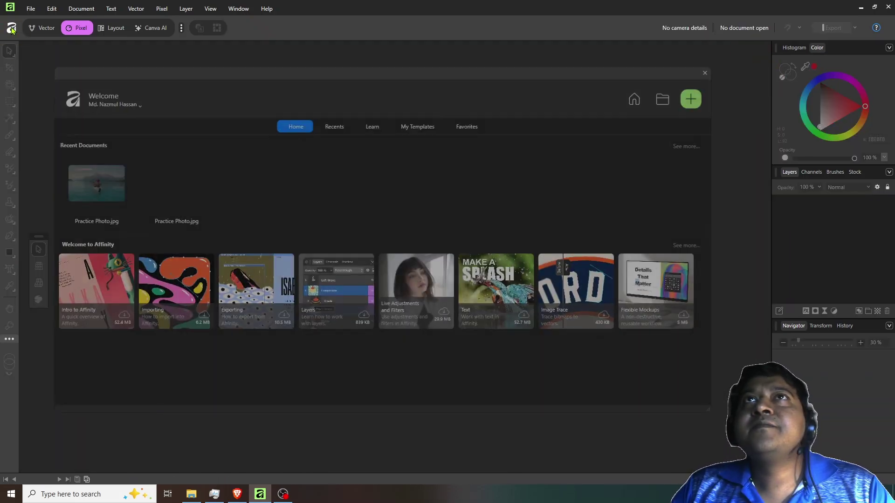
pyautogui.click(668, 98)
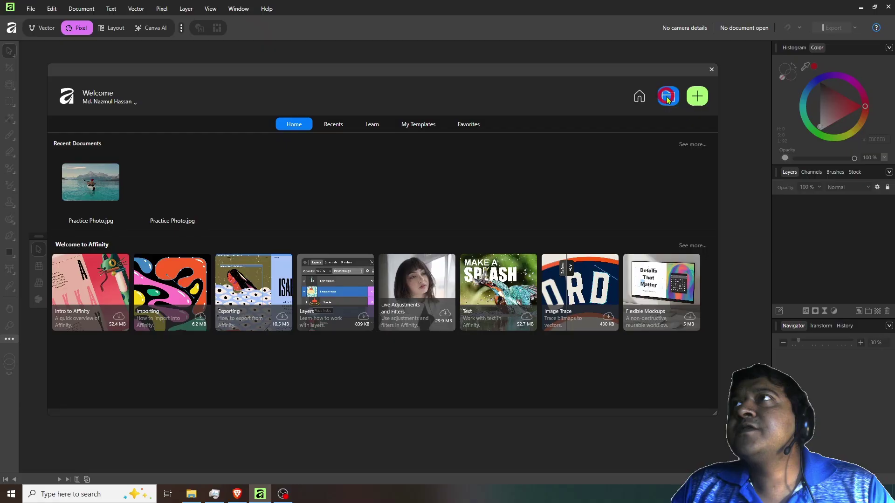
pyautogui.click(209, 159)
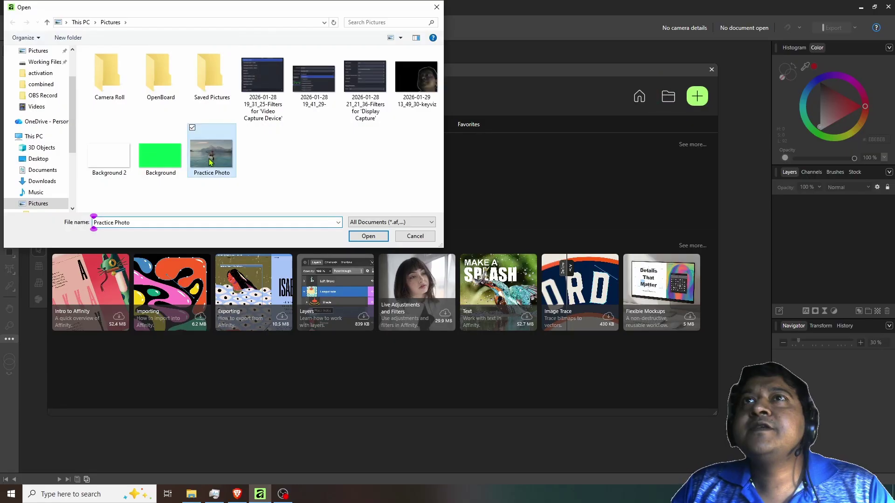
pyautogui.click(369, 237)
pyautogui.click(764, 62)
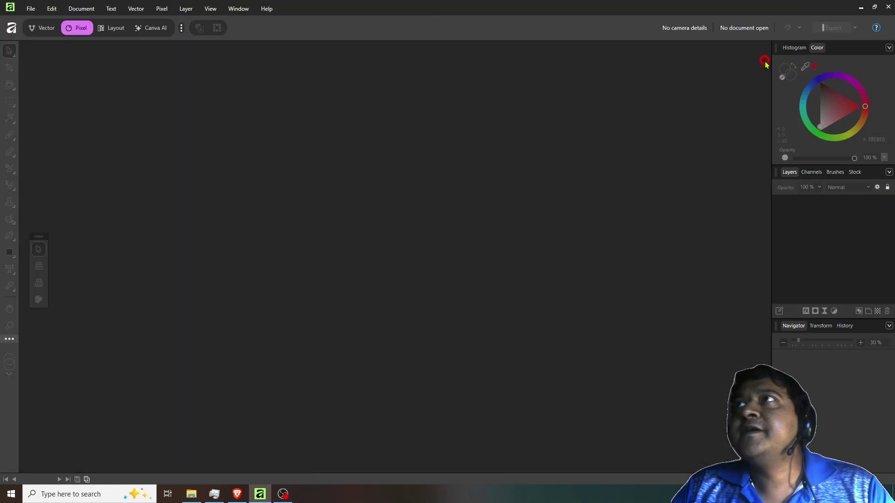
# Open Practice Photo with the Open command instead of the welcome window, and close it
pyautogui.click(30, 10)
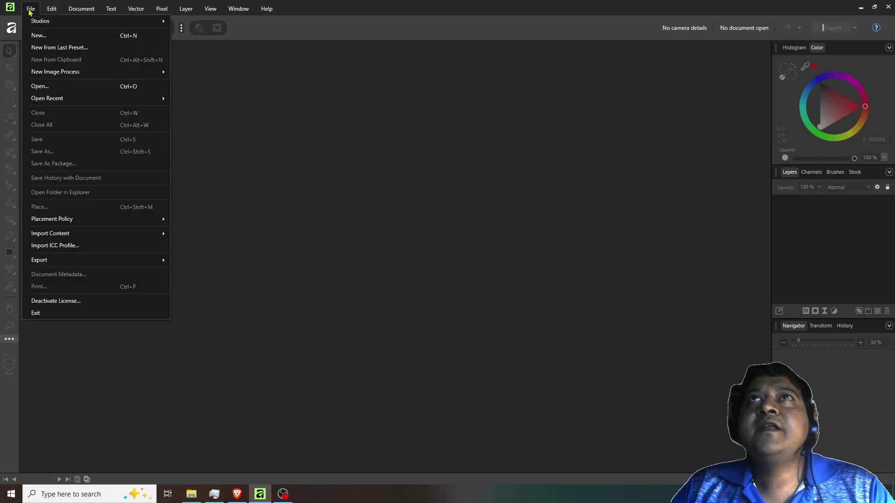
pyautogui.click(40, 87)
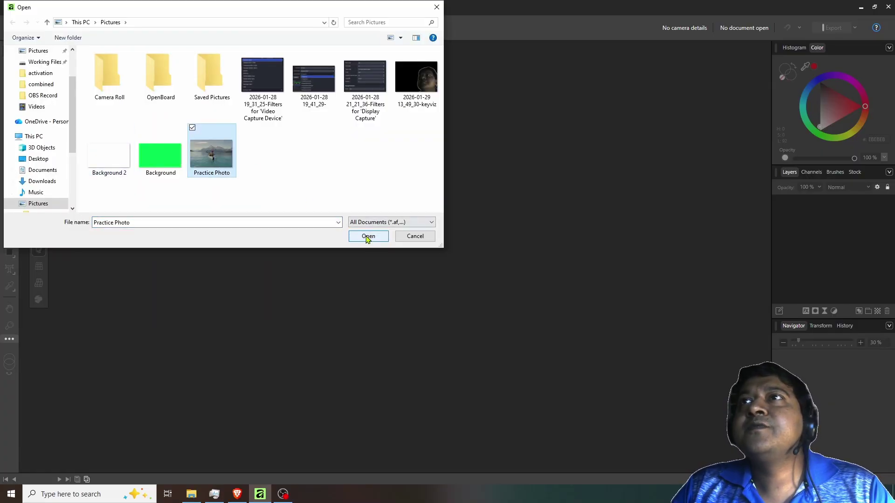
pyautogui.click(368, 237)
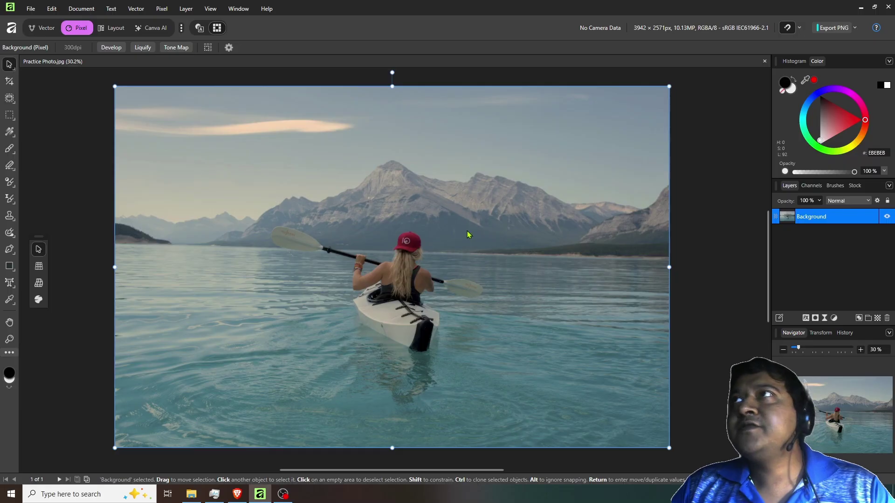
pyautogui.click(765, 62)
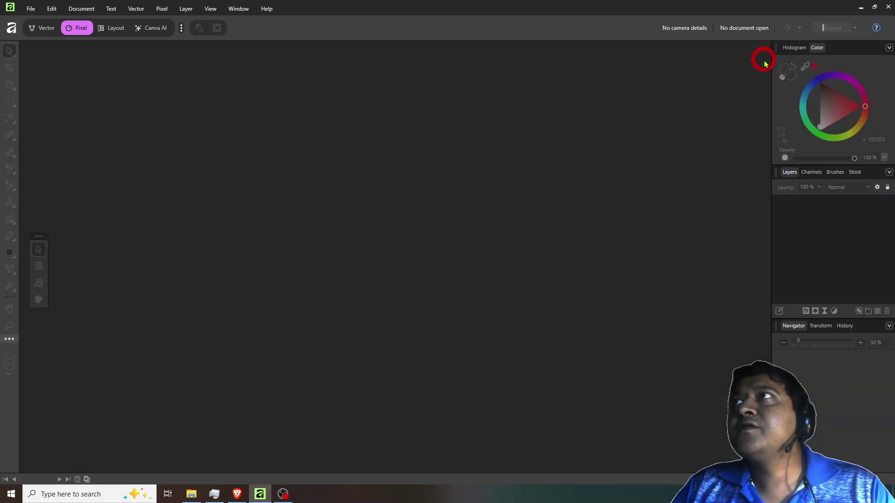
# Repeat the Open command to load Practice Photo from the Pictures folder, and close the document
pyautogui.click(31, 9)
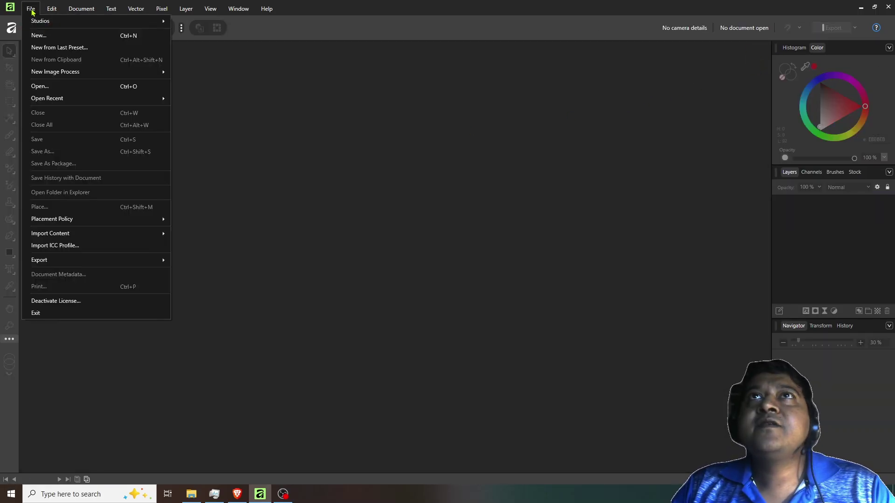
pyautogui.click(35, 87)
pyautogui.click(219, 154)
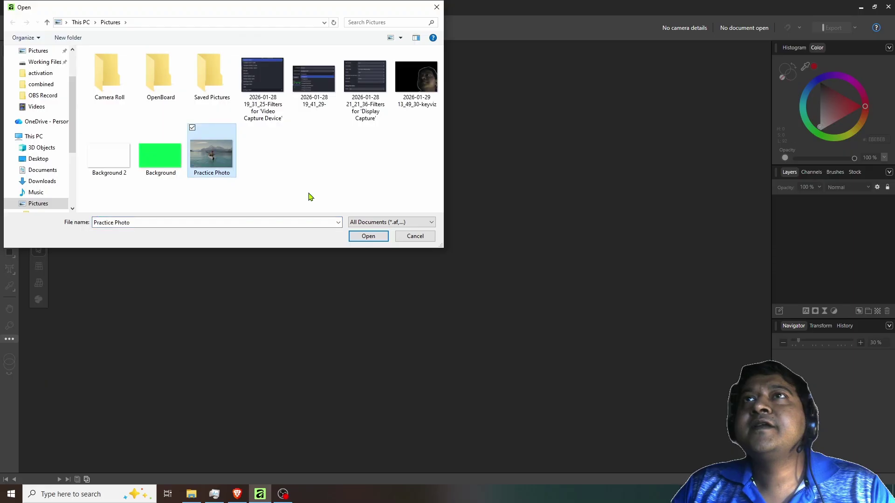
pyautogui.click(364, 236)
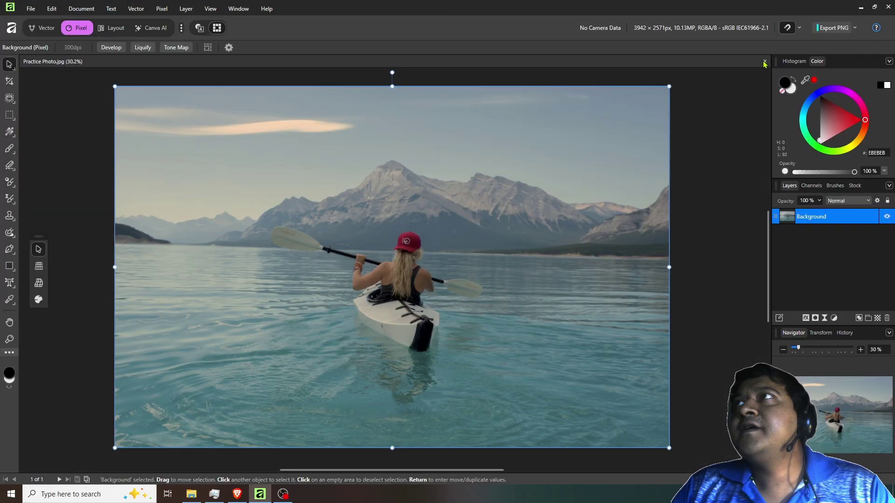
pyautogui.click(765, 62)
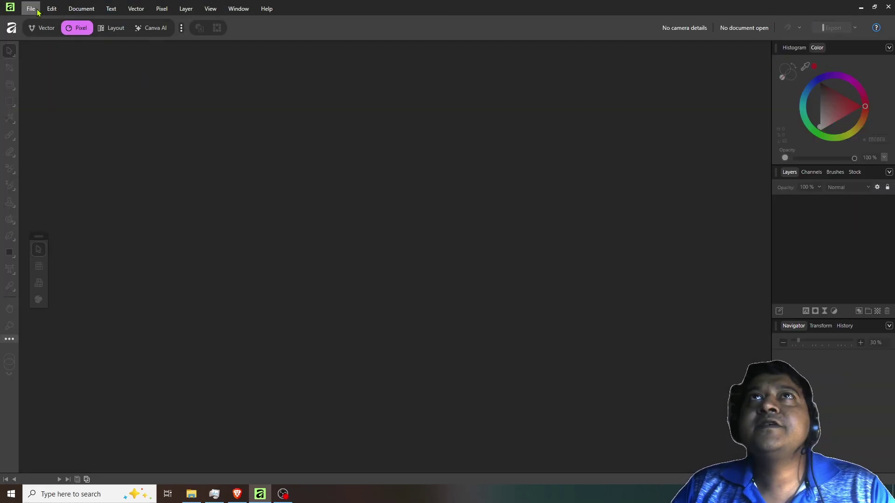
# Open the first Practice Photo.jpg entry from the recently opened files, and close the document
pyautogui.click(30, 9)
pyautogui.moveTo(110, 99)
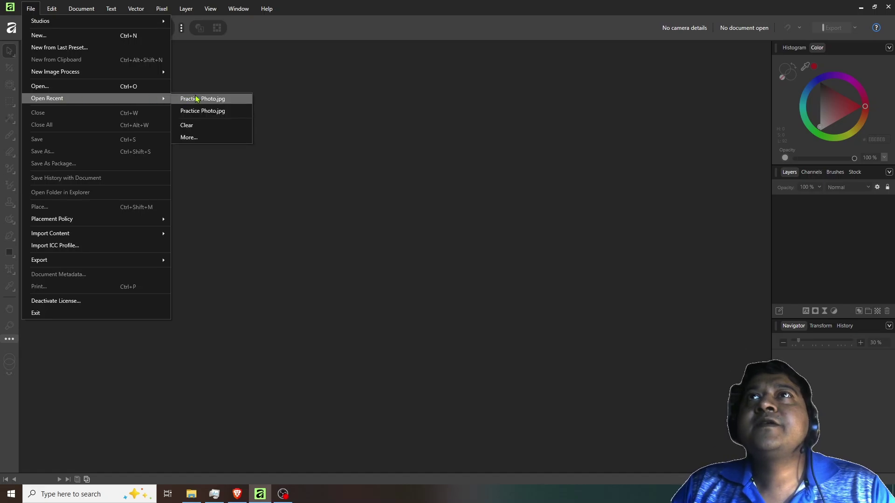
pyautogui.hotkey('ctrl', '1')
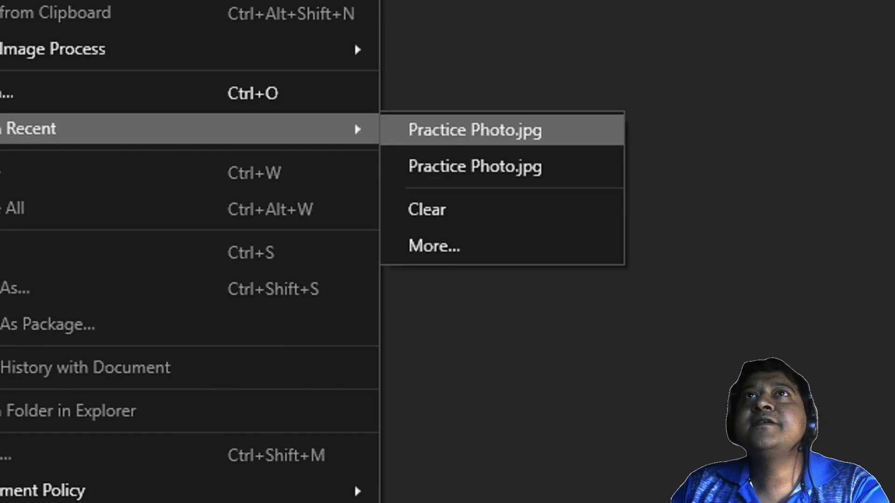
pyautogui.press('Escape')
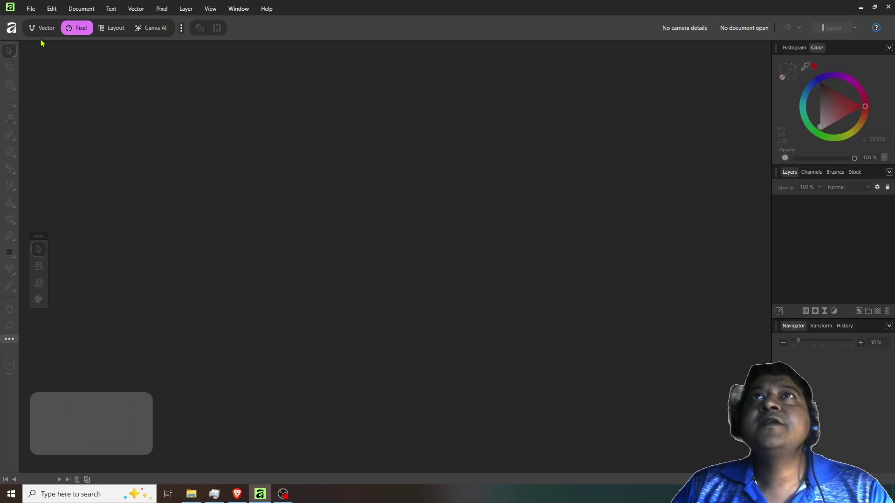
pyautogui.click(31, 9)
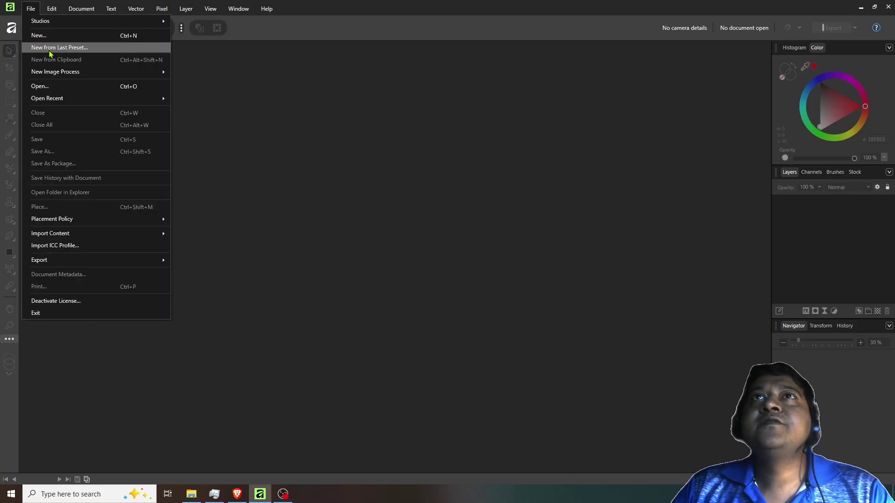
pyautogui.moveTo(66, 96)
pyautogui.click(210, 96)
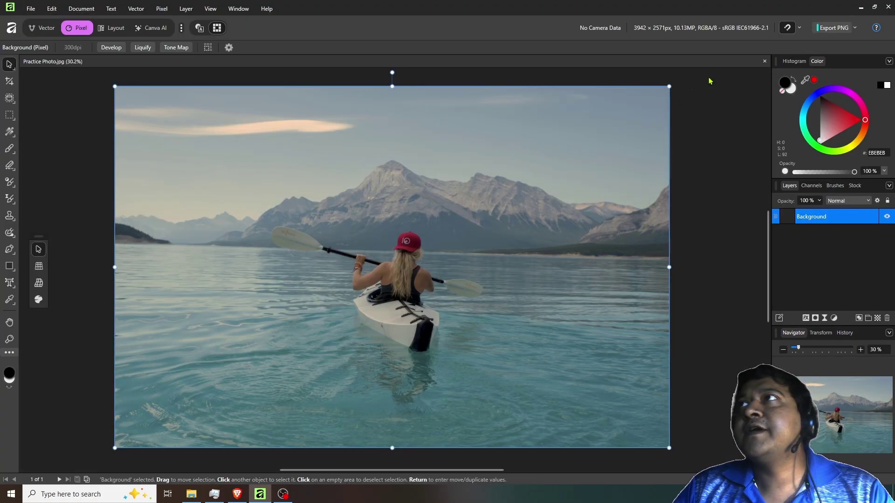
pyautogui.click(764, 61)
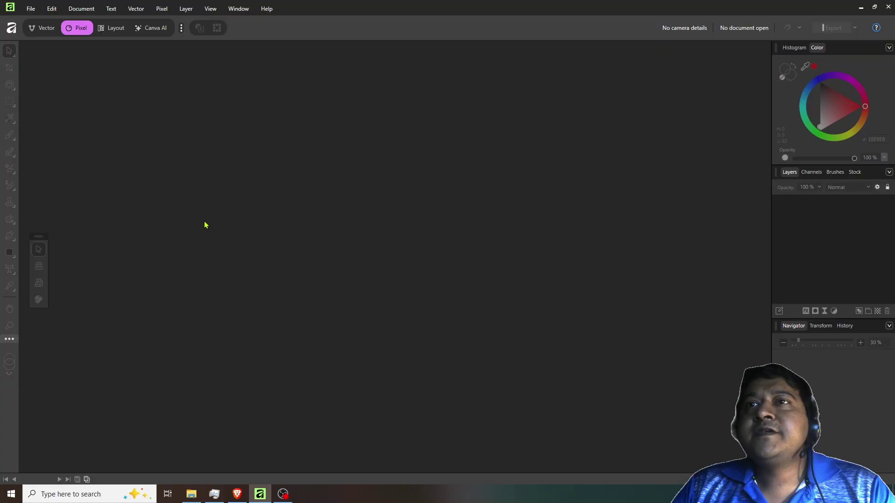
# Switch to File Explorer and drop Practice Photo from the Pictures folder onto the empty Affinity workspace to open it
pyautogui.hotkey('alt', 'Tab')
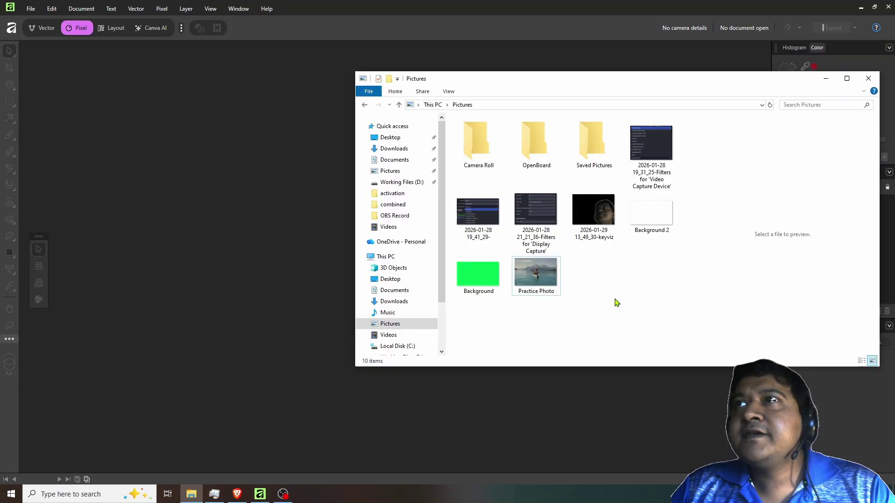
pyautogui.click(539, 278)
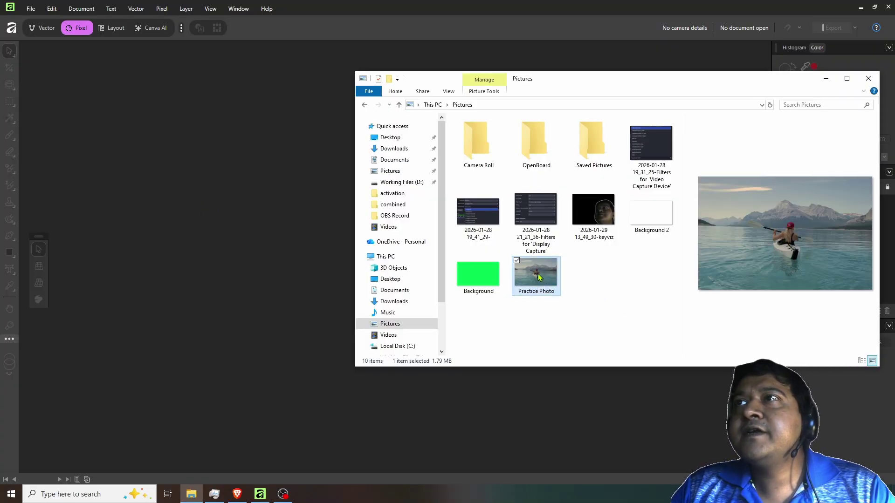
pyautogui.moveTo(538, 278); pyautogui.dragTo(289, 261)
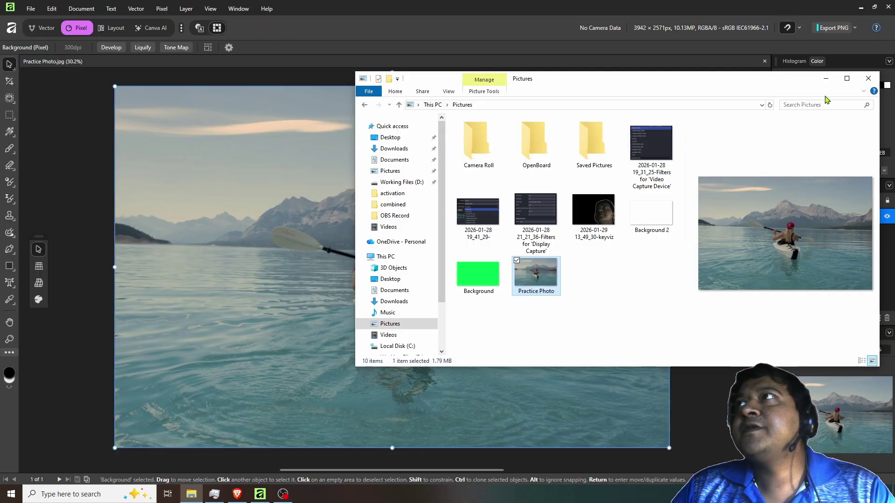
pyautogui.hotkey('alt', 'Tab')
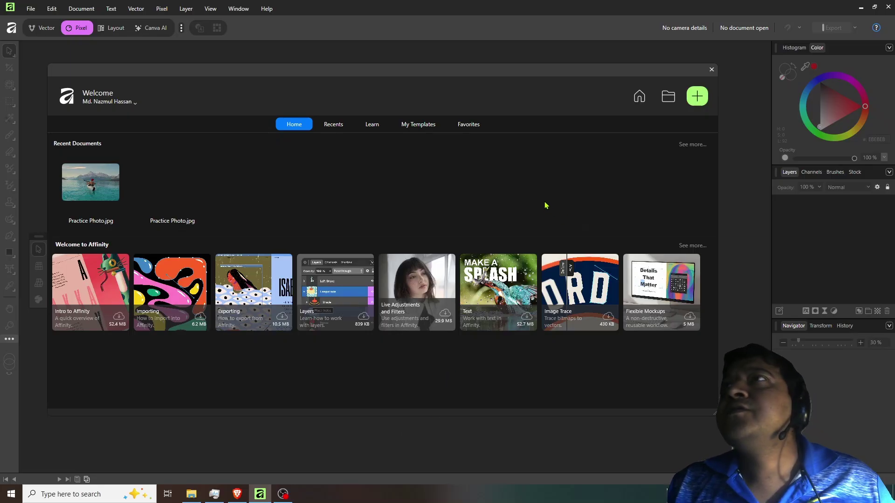
# Create a new document from the FHD 1080p preset under Video and Web, keeping the RGB/8 color format
pyautogui.click(699, 100)
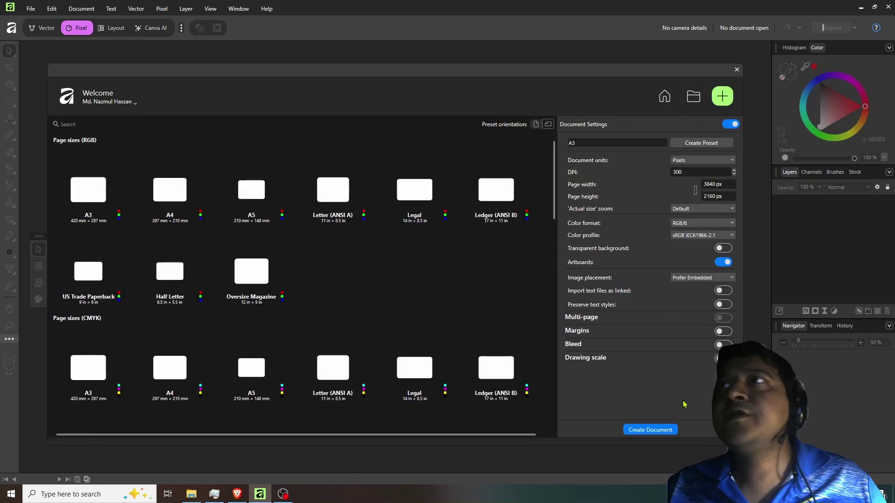
pyautogui.scroll(-7, 352, 264)
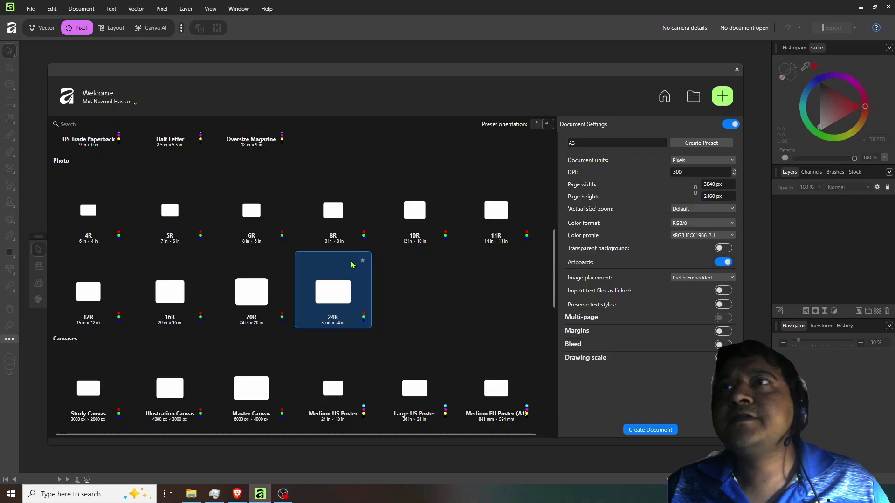
pyautogui.scroll(-4, 351, 264)
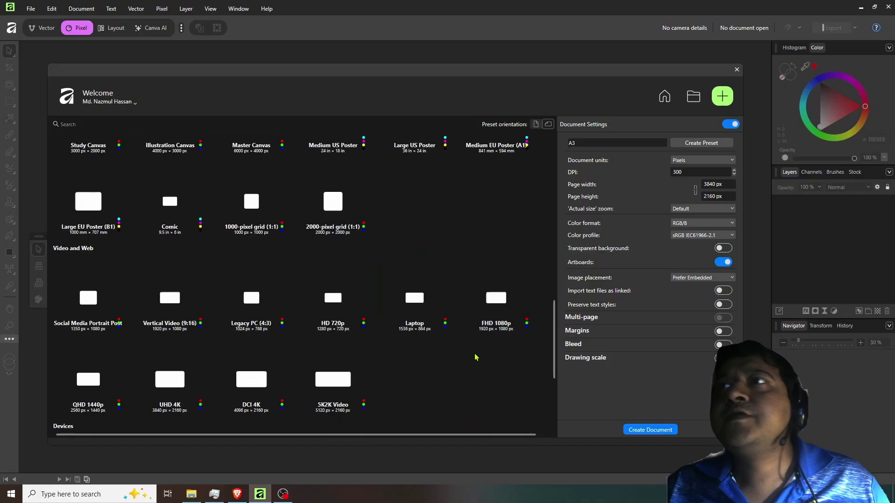
pyautogui.click(500, 311)
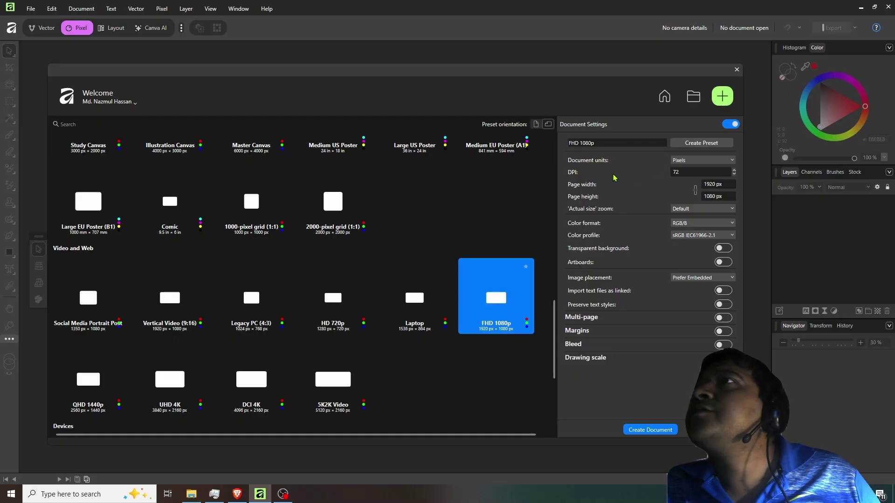
pyautogui.click(684, 224)
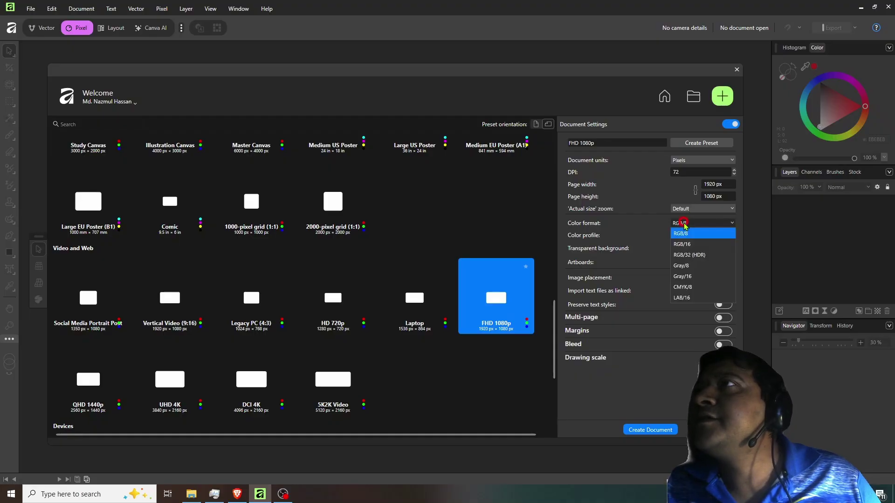
pyautogui.click(684, 226)
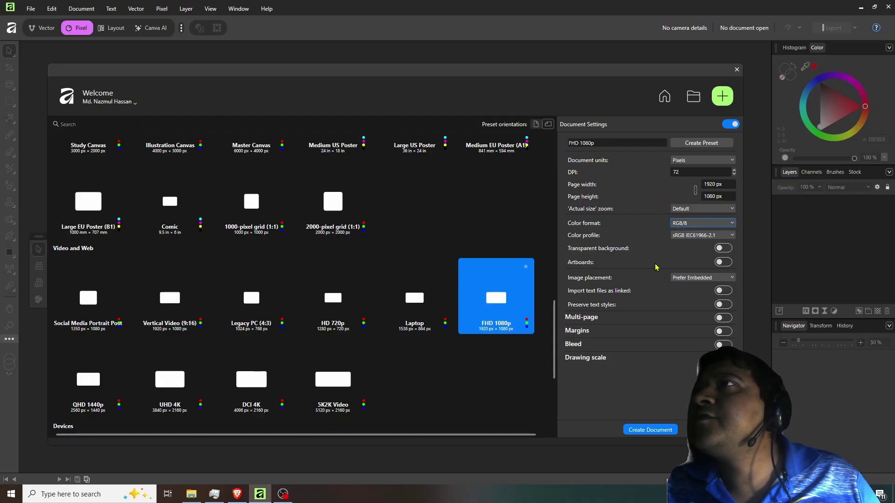
pyautogui.click(650, 431)
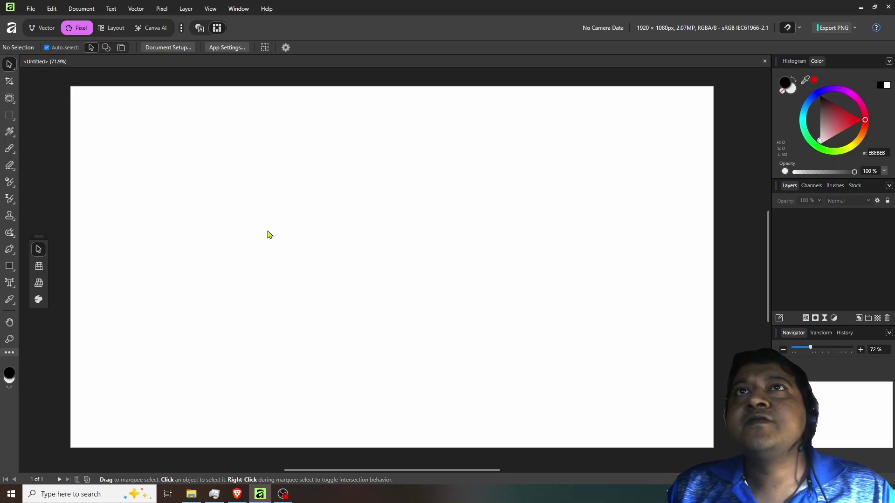
# Place Practice Photo from the Pictures folder onto the blank page, sized at about 23% scale
pyautogui.click(29, 10)
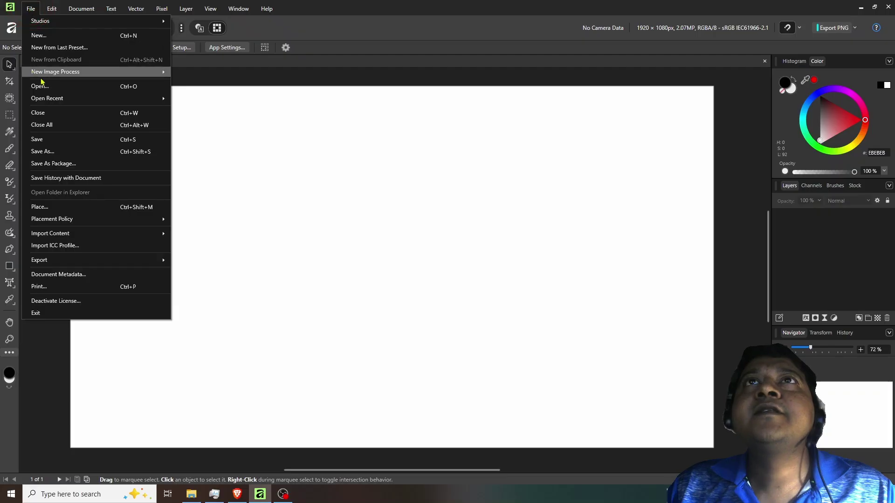
pyautogui.click(46, 210)
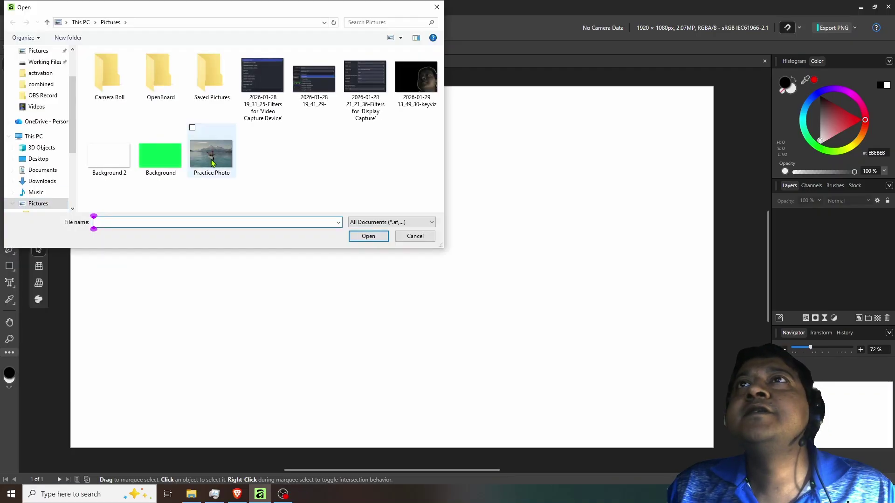
pyautogui.click(214, 156)
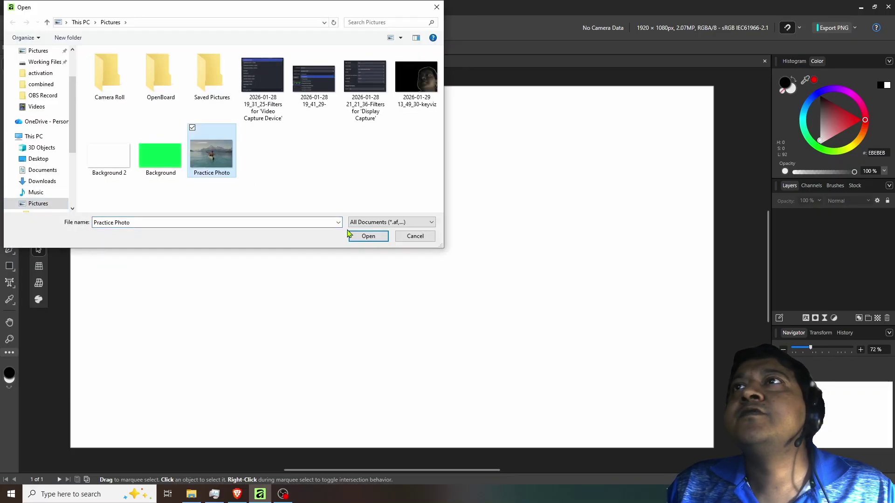
pyautogui.click(368, 237)
pyautogui.hotkey('ctrl', '1')
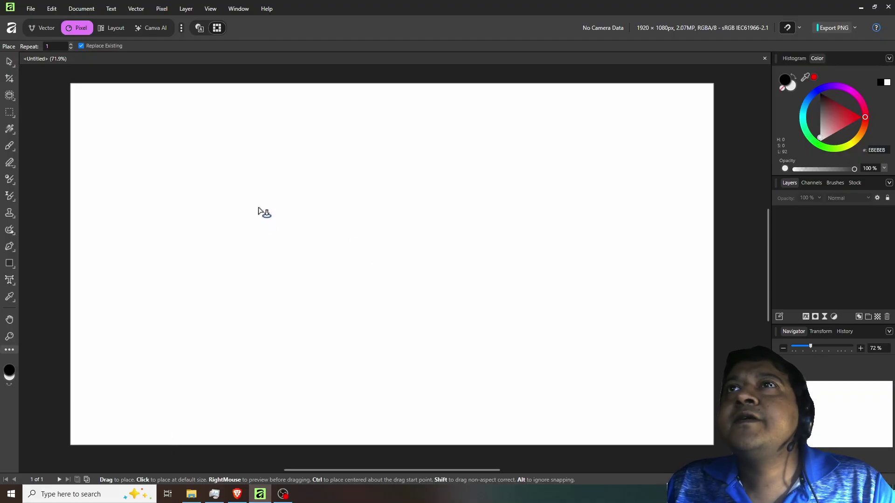
pyautogui.moveTo(258, 210); pyautogui.dragTo(571, 392)
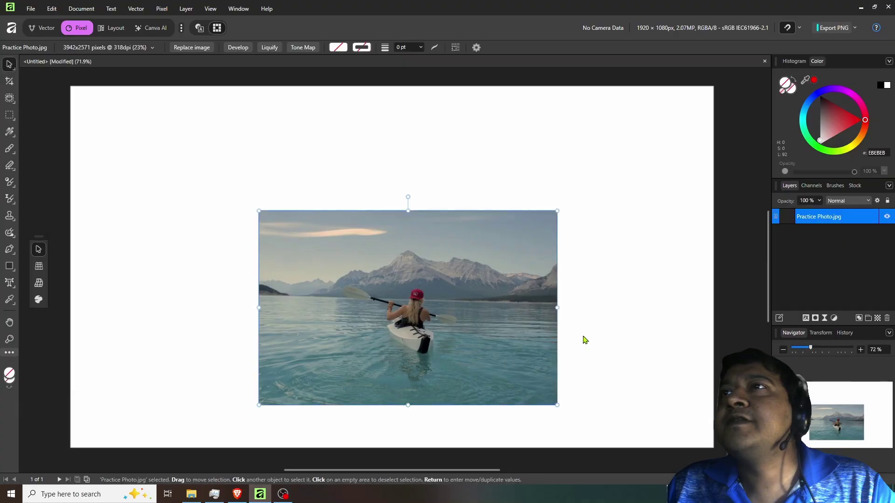
# Move the placed photo to the page's upper-left corner, enlarged to about 42% scale to fill the page height
pyautogui.moveTo(356, 270); pyautogui.dragTo(167, 145)
pyautogui.moveTo(370, 280); pyautogui.dragTo(626, 448)
pyautogui.click(666, 289)
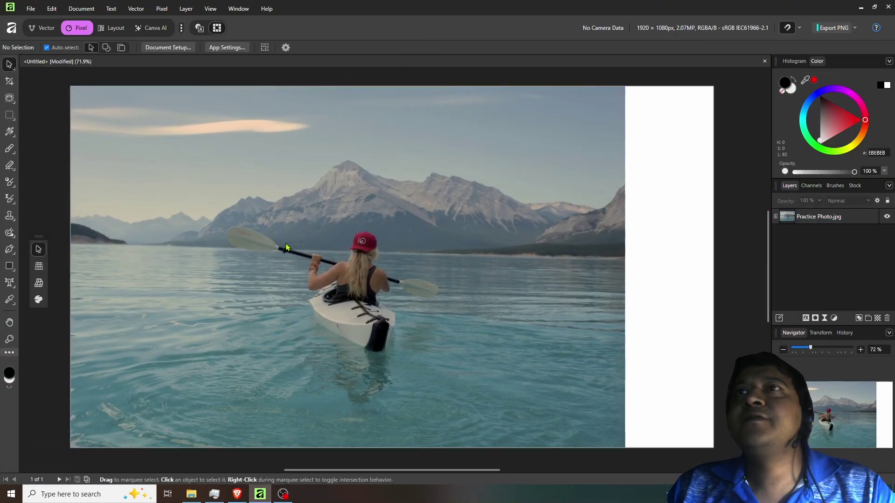
# Delete the placed photo, and place Practice Photo from the Pictures folder again at about 16% scale
pyautogui.click(490, 200)
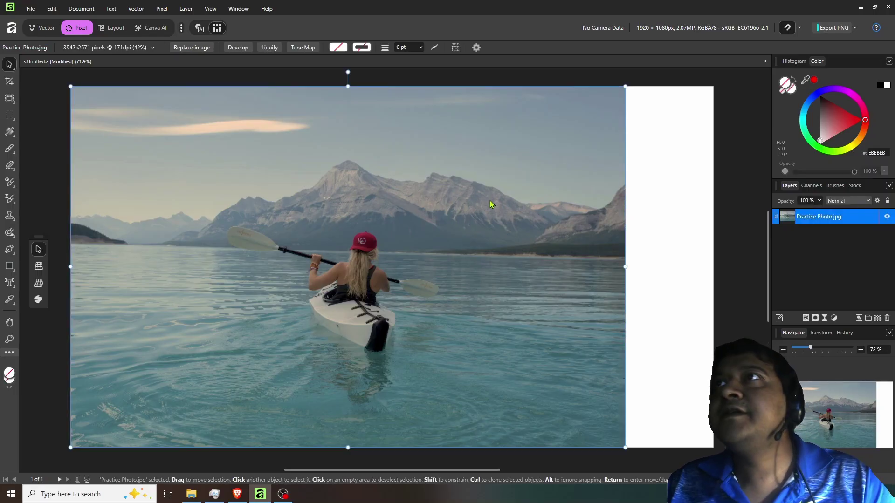
pyautogui.press('Delete')
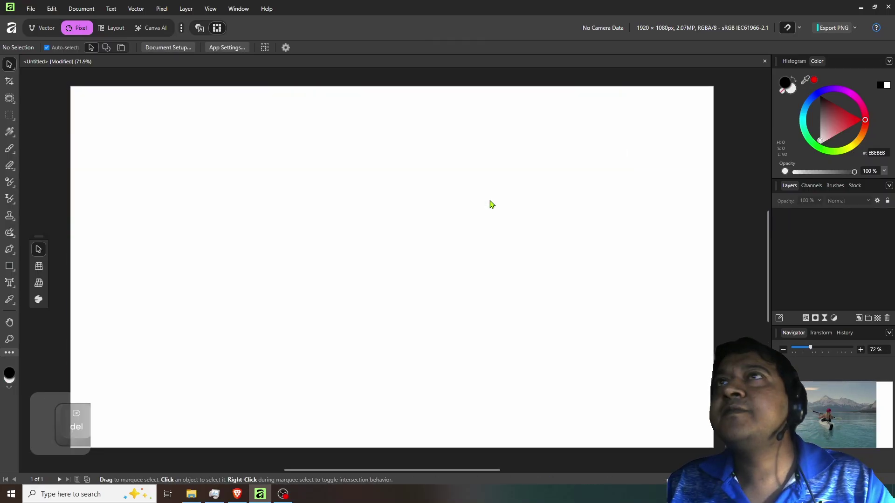
pyautogui.click(31, 9)
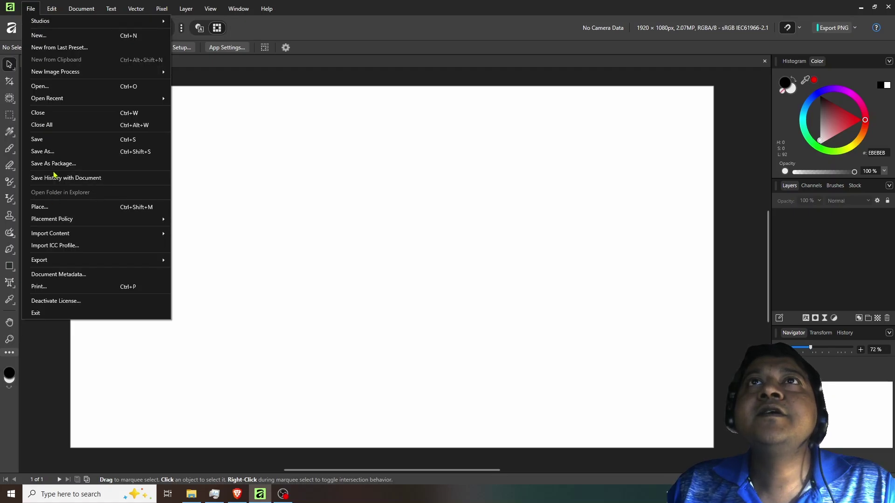
pyautogui.click(52, 209)
pyautogui.click(212, 163)
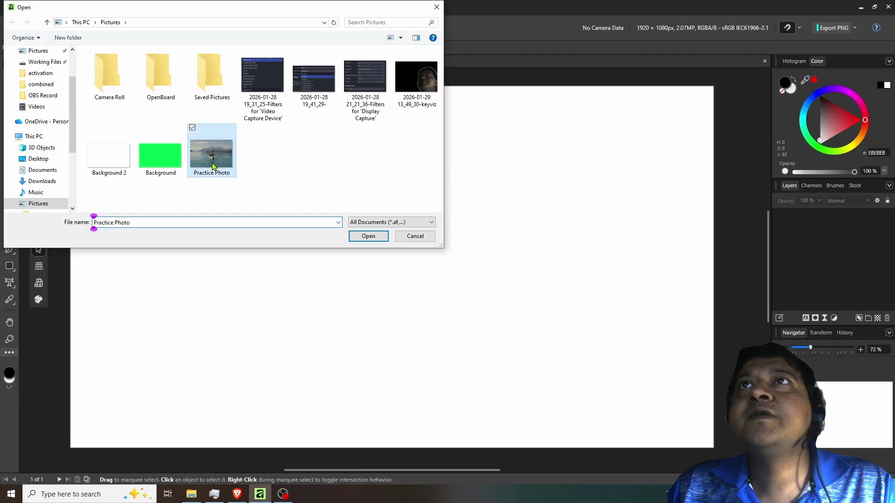
pyautogui.click(368, 236)
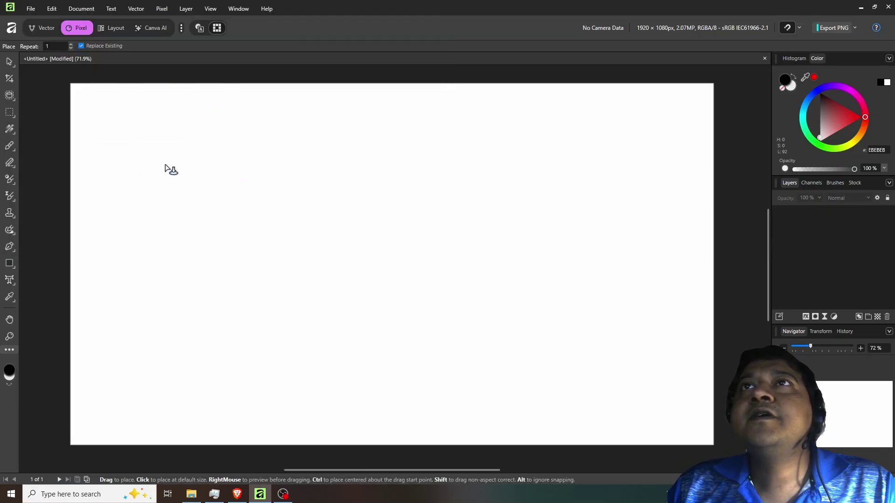
pyautogui.moveTo(165, 168); pyautogui.dragTo(377, 305)
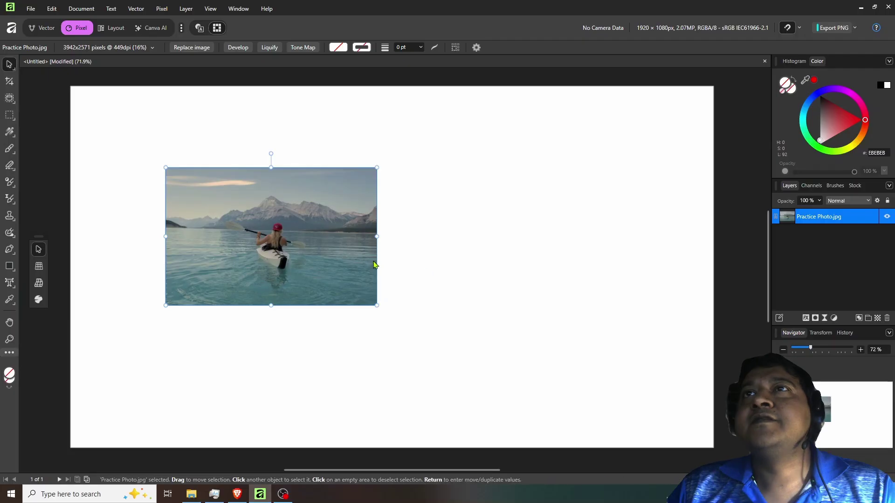
# Align the small photo with the page's upper-left corner and scale it up to about 42% to match the page height
pyautogui.moveTo(233, 234); pyautogui.dragTo(136, 150)
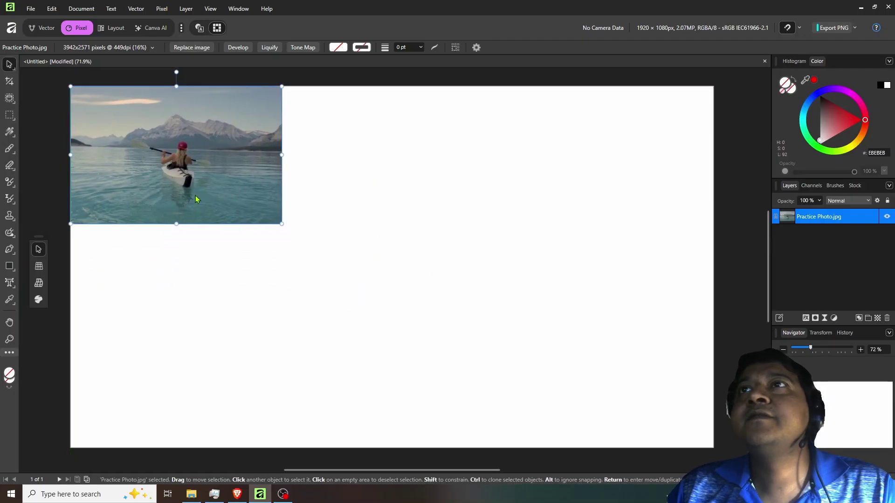
pyautogui.moveTo(281, 224); pyautogui.dragTo(625, 448)
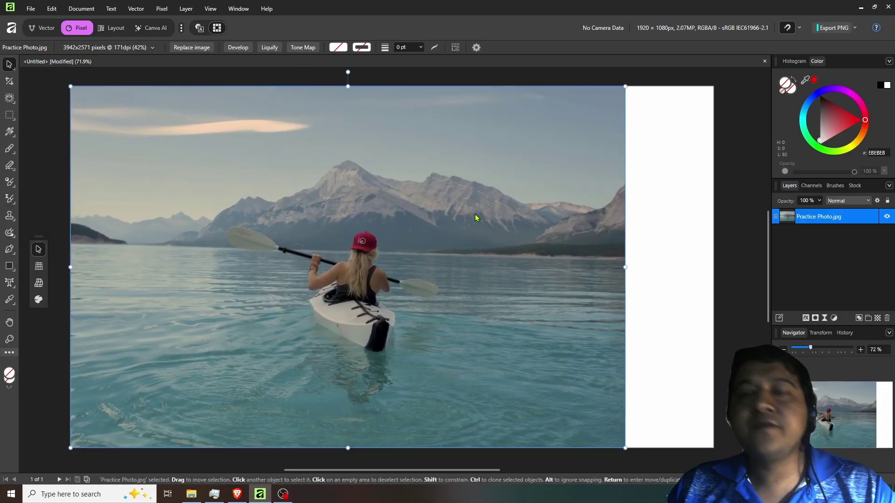
# Delete the photo, and drop Practice Photo from the Pictures folder in File Explorer onto the blank page
pyautogui.press('Delete')
pyautogui.hotkey('alt', 'Tab')
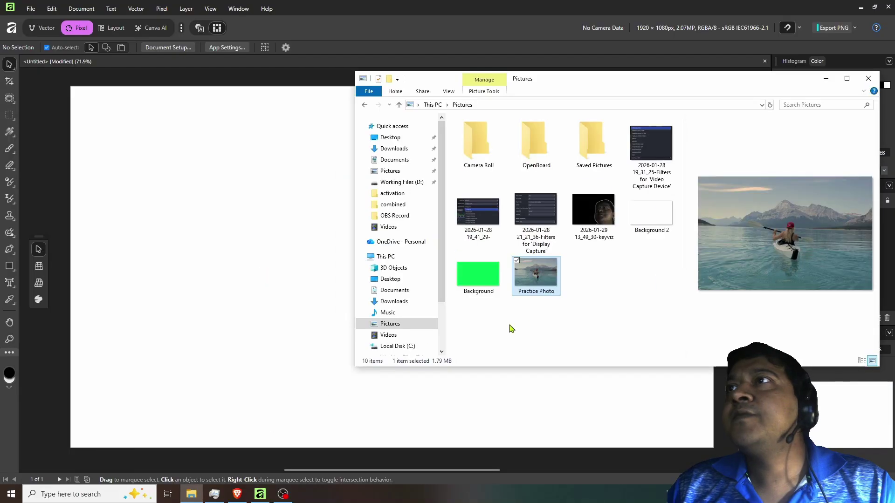
pyautogui.click(559, 329)
pyautogui.click(537, 282)
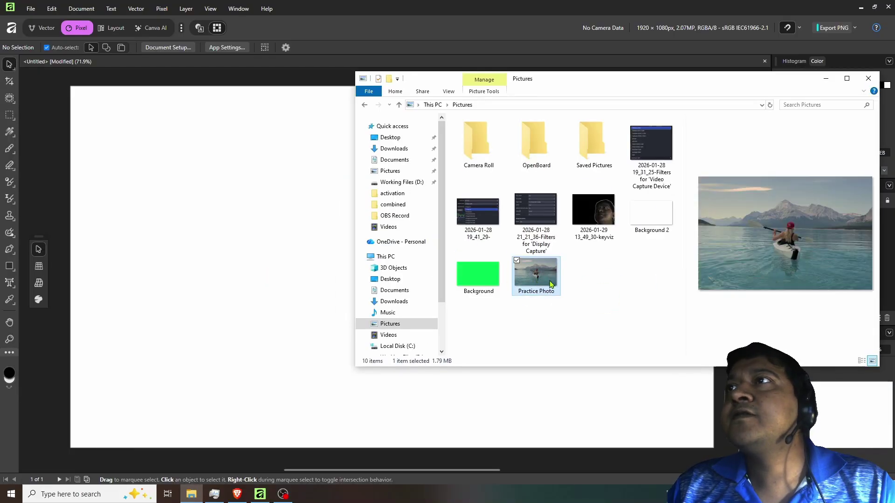
pyautogui.moveTo(537, 282); pyautogui.dragTo(234, 275)
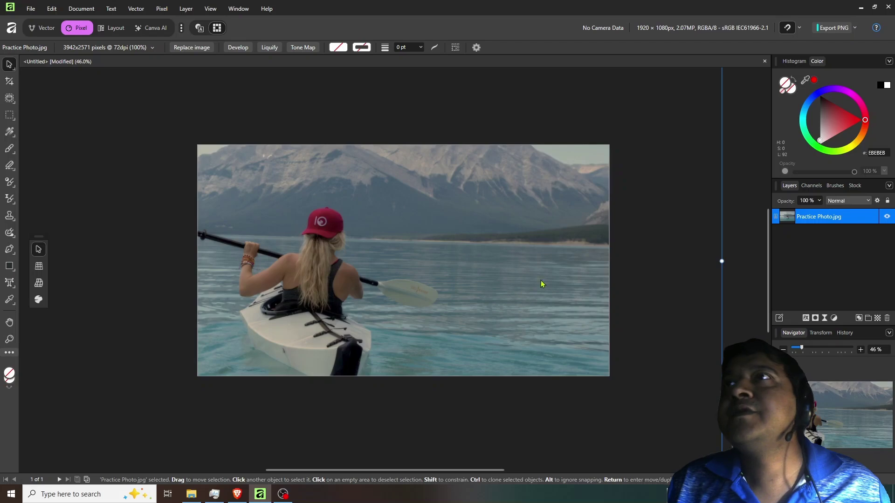
# Scale the oversized photo down to about 42% so it fits the page height, aligned with the upper-left corner
pyautogui.scroll(-5, 419, 272)
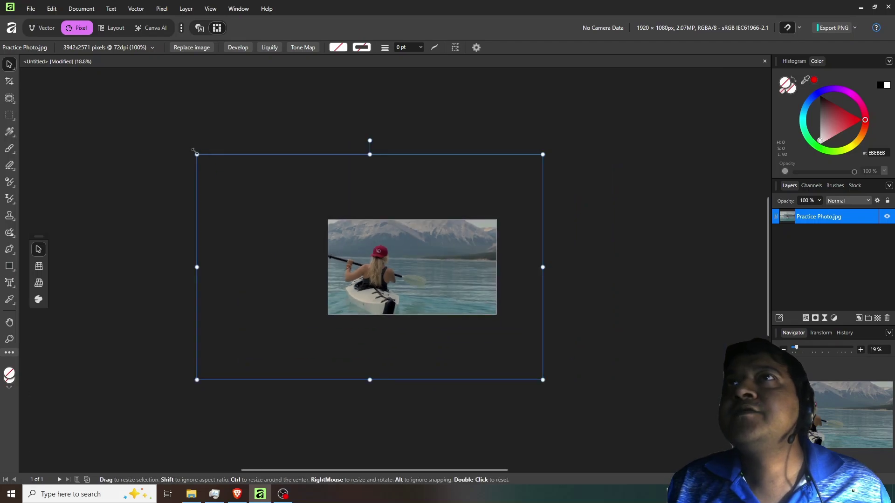
pyautogui.moveTo(196, 154); pyautogui.dragTo(336, 244)
pyautogui.moveTo(543, 380); pyautogui.dragTo(443, 280)
pyautogui.moveTo(358, 273); pyautogui.dragTo(349, 244)
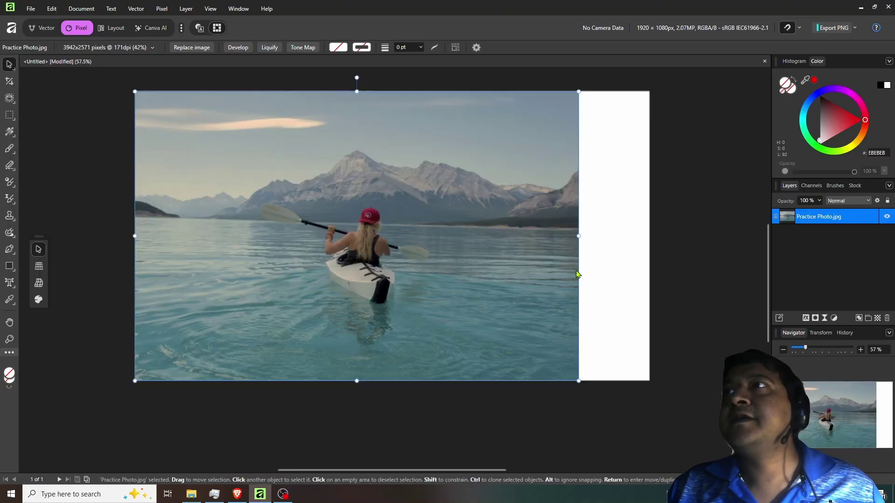
# Delete the fitted photo, and drop Practice Photo from File Explorer onto the page once more
pyautogui.click(472, 271)
pyautogui.press('Delete')
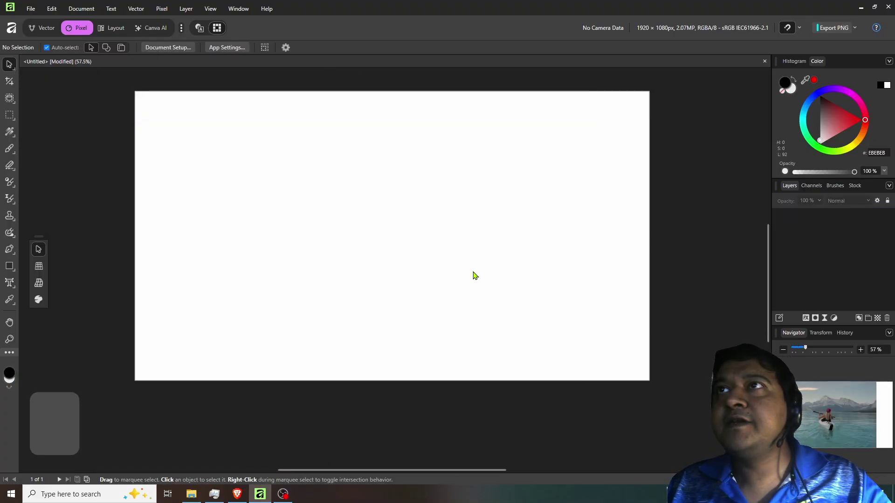
pyautogui.click(191, 494)
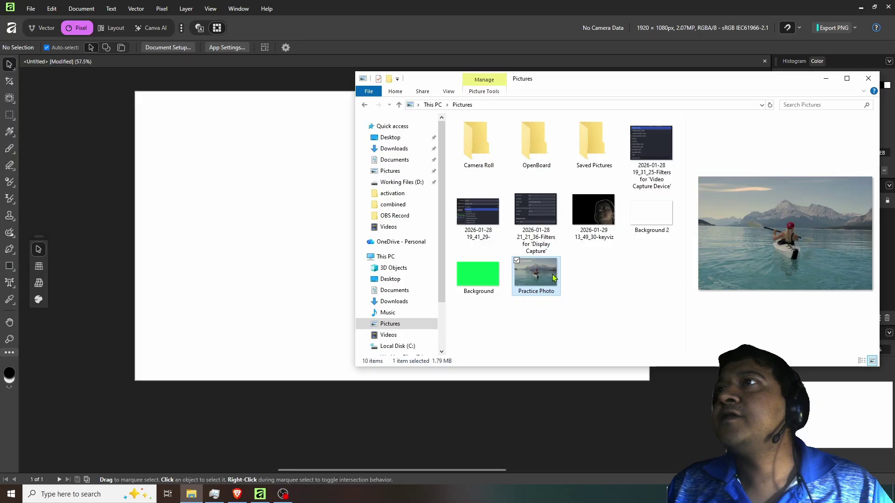
pyautogui.click(600, 285)
pyautogui.moveTo(536, 275); pyautogui.dragTo(252, 272)
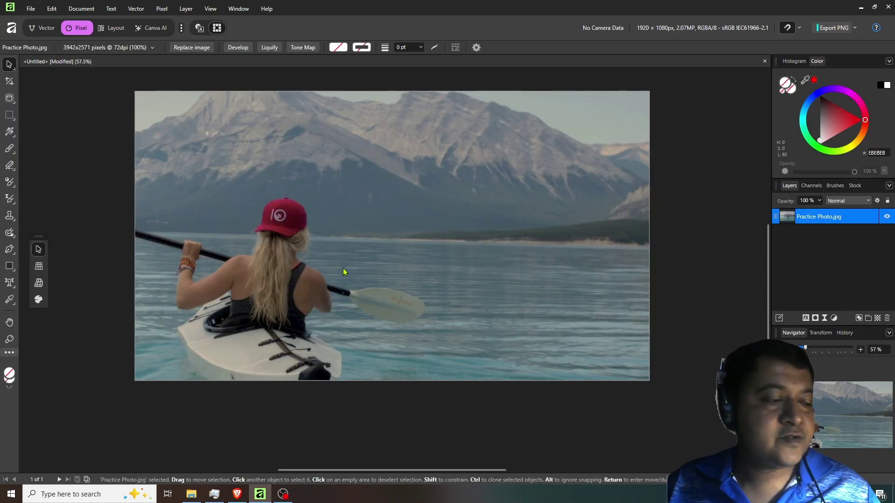
# Try to shrink the dropped photo to fit the page from its upper-left corner, and delete the photo
pyautogui.keyDown('ctrl'); pyautogui.scroll(-4, 344, 270); pyautogui.keyUp('ctrl')
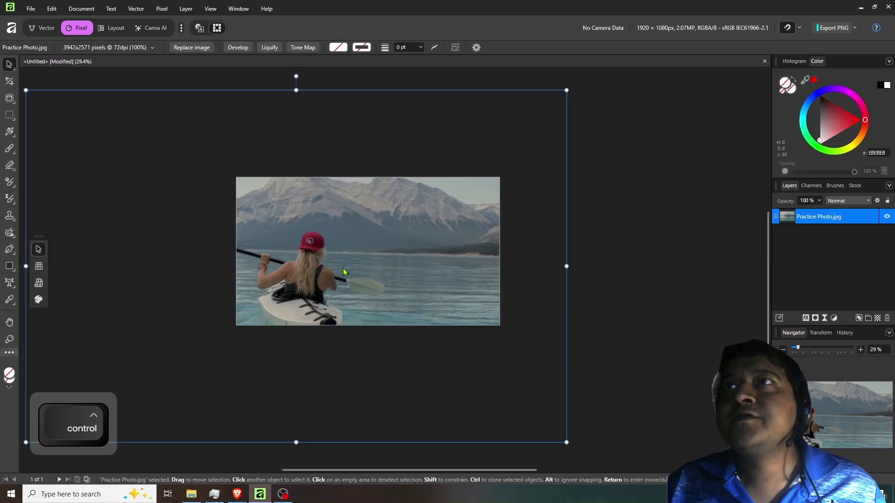
pyautogui.keyDown('ctrl'); pyautogui.scroll(-1, 343, 271); pyautogui.keyUp('ctrl')
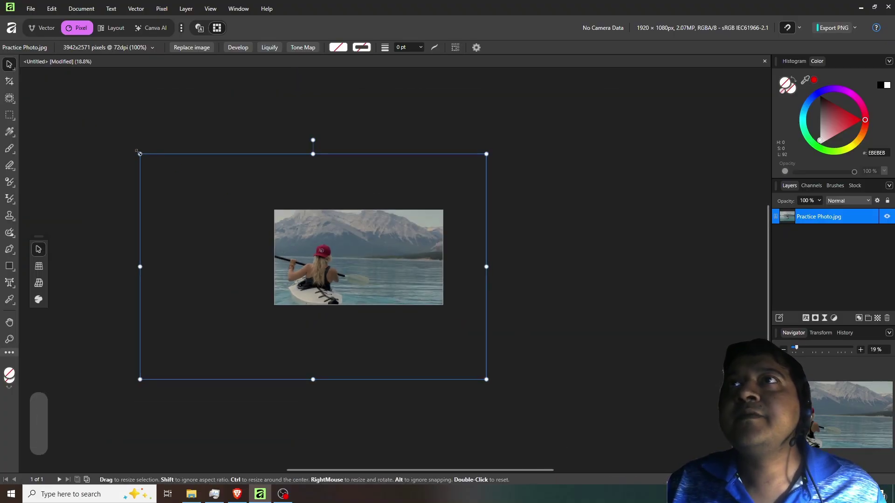
pyautogui.moveTo(140, 152); pyautogui.dragTo(284, 248)
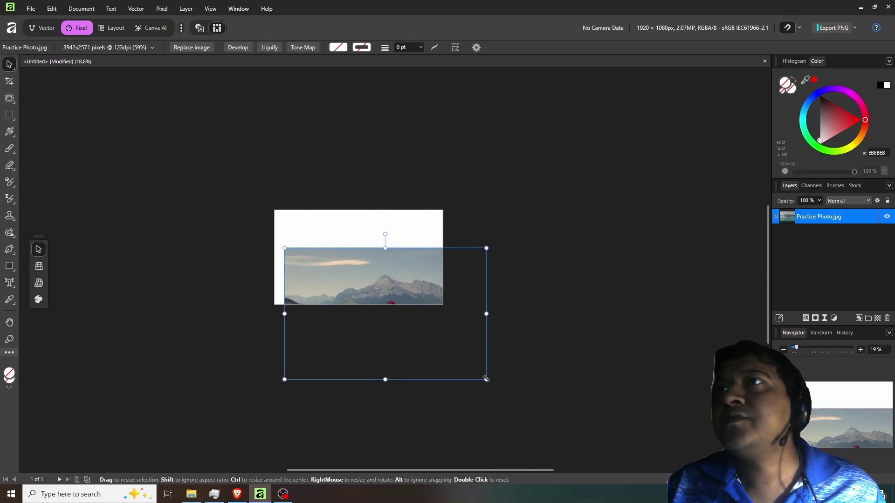
pyautogui.moveTo(486, 379); pyautogui.dragTo(367, 300)
pyautogui.moveTo(306, 269); pyautogui.dragTo(295, 233)
pyautogui.moveTo(358, 264); pyautogui.dragTo(418, 304)
pyautogui.scroll(3, 367, 273)
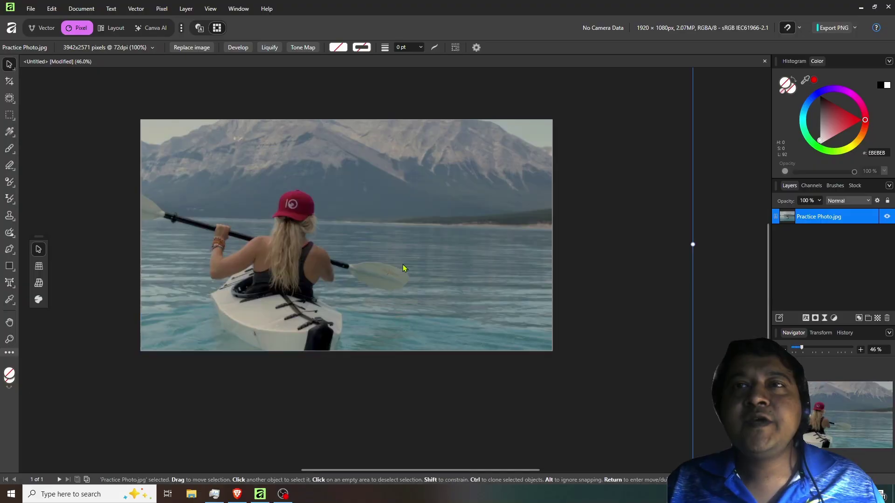
pyautogui.press('Delete')
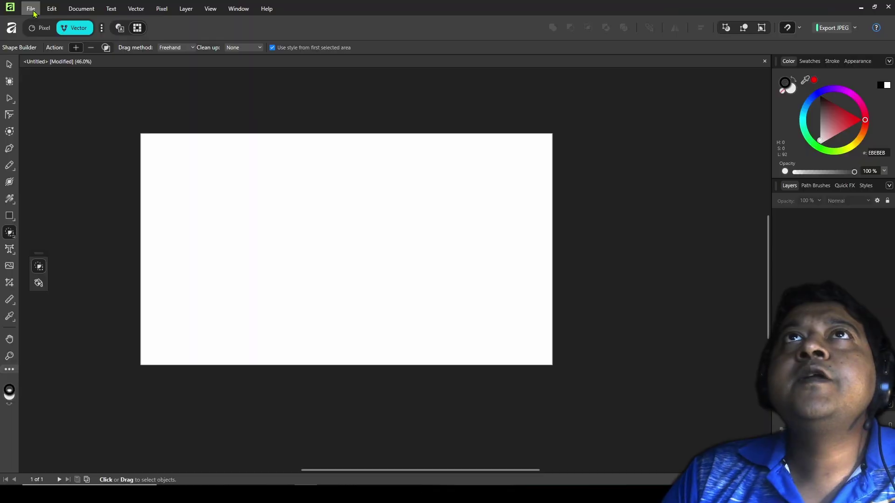
pyautogui.click(92, 26)
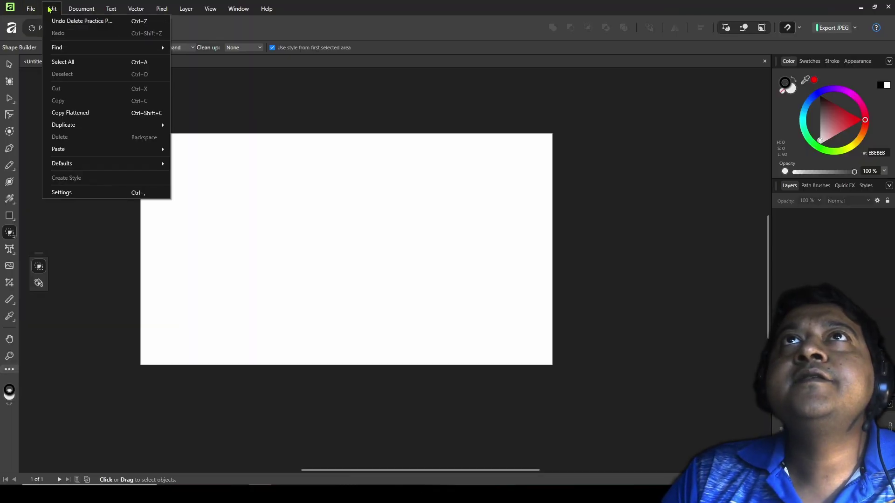
pyautogui.moveTo(89, 9)
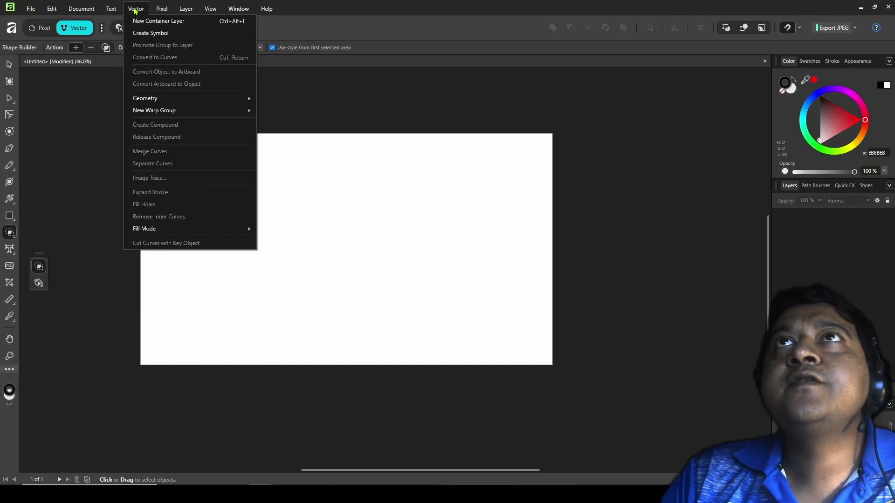
pyautogui.moveTo(163, 11)
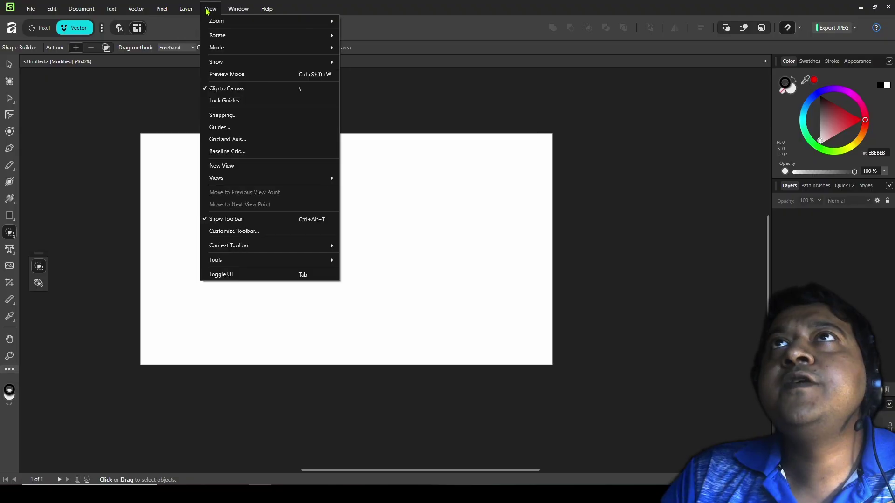
pyautogui.moveTo(235, 11)
pyautogui.press('Escape')
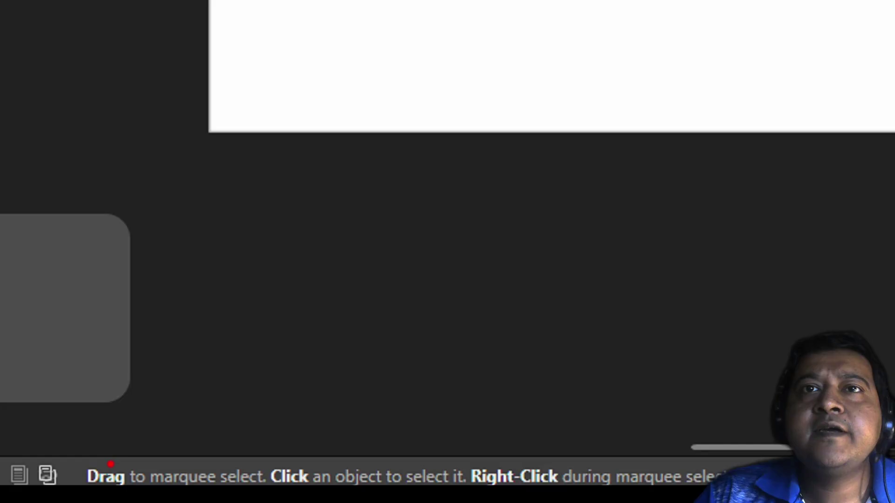
pyautogui.moveTo(111, 464); pyautogui.dragTo(220, 381)
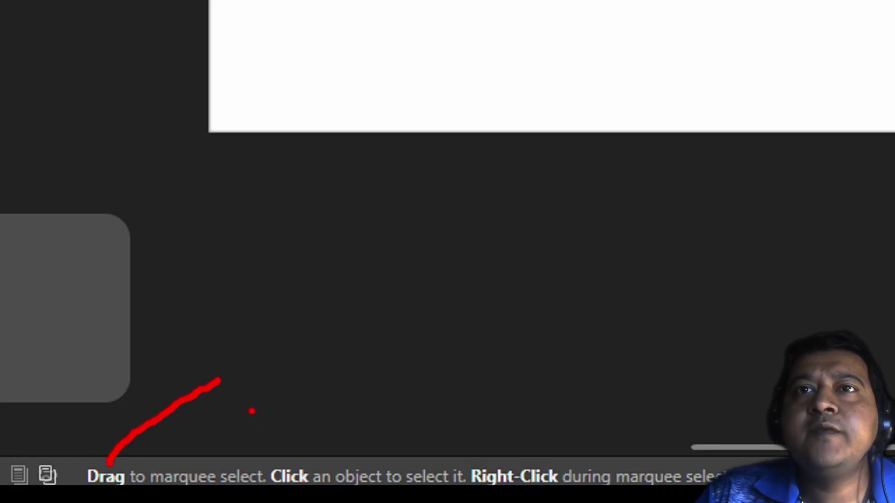
pyautogui.moveTo(191, 469); pyautogui.dragTo(293, 393)
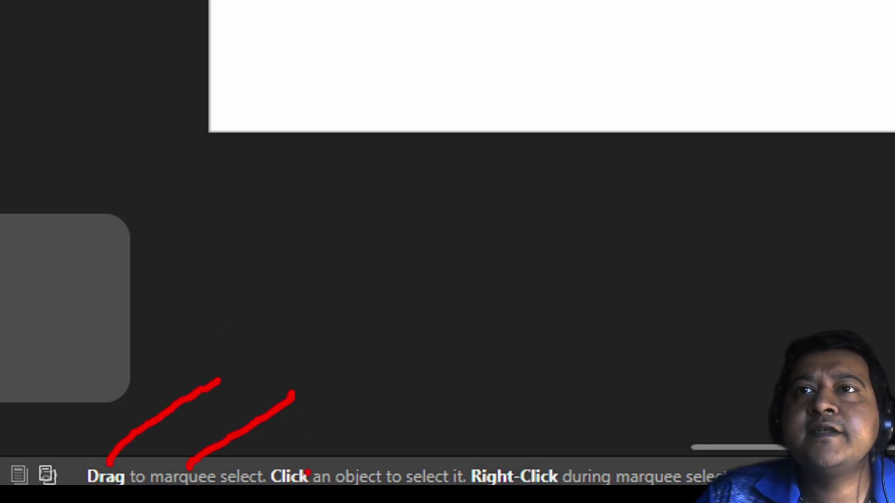
pyautogui.moveTo(305, 436)
pyautogui.mouseDown()
pyautogui.moveTo(338, 459)
pyautogui.moveTo(479, 376)
pyautogui.mouseUp()
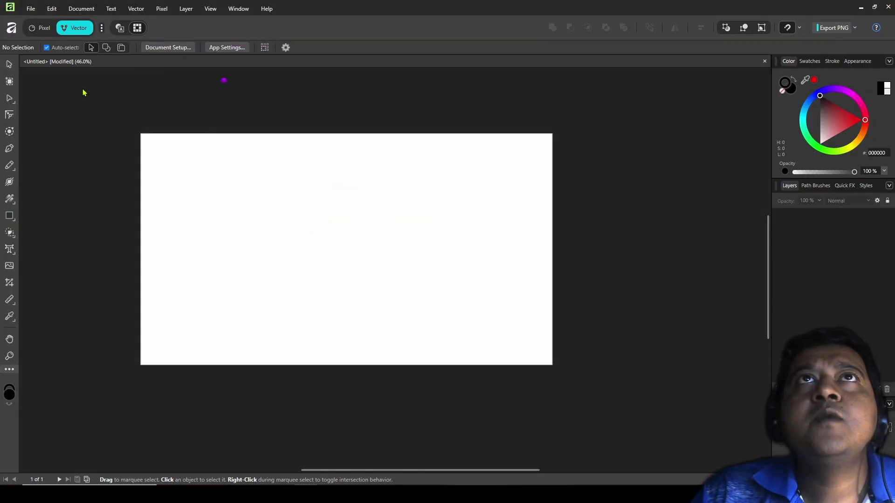
# Open the Welcome window showing the recent documents
pyautogui.click(12, 29)
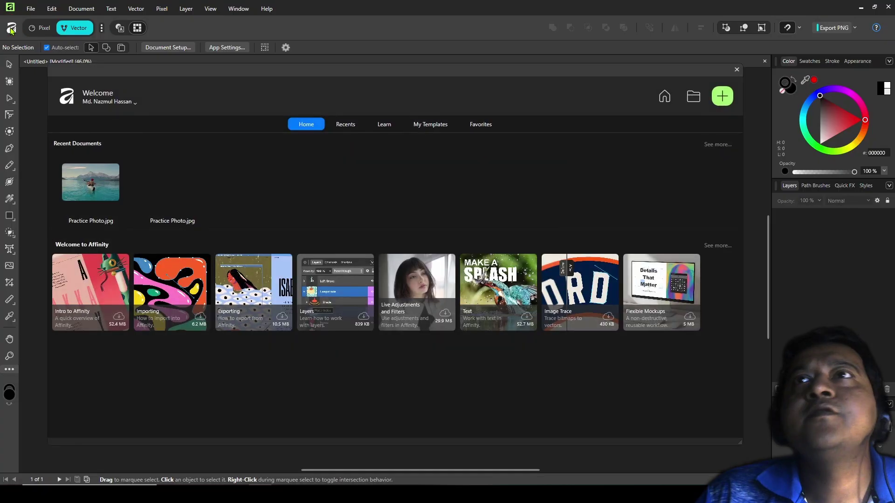
# Close the Welcome window, and switch to the Pixel studio and back to the Vector studio
pyautogui.press('Escape')
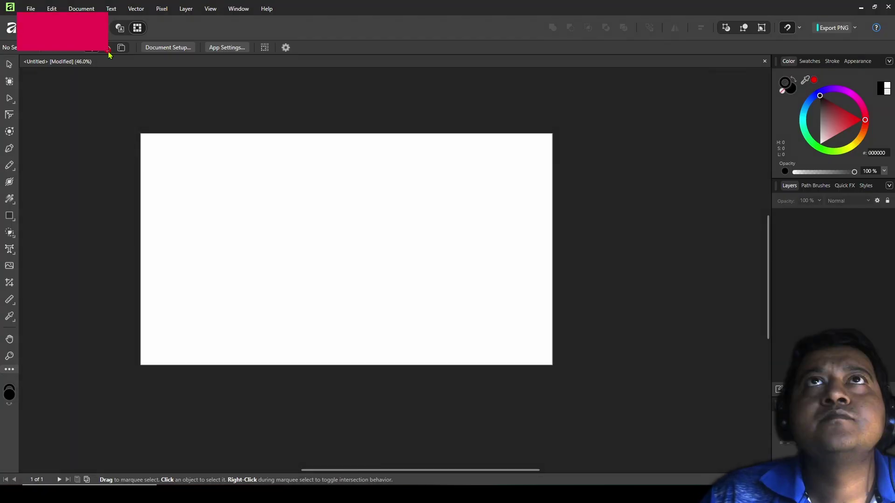
pyautogui.click(167, 172)
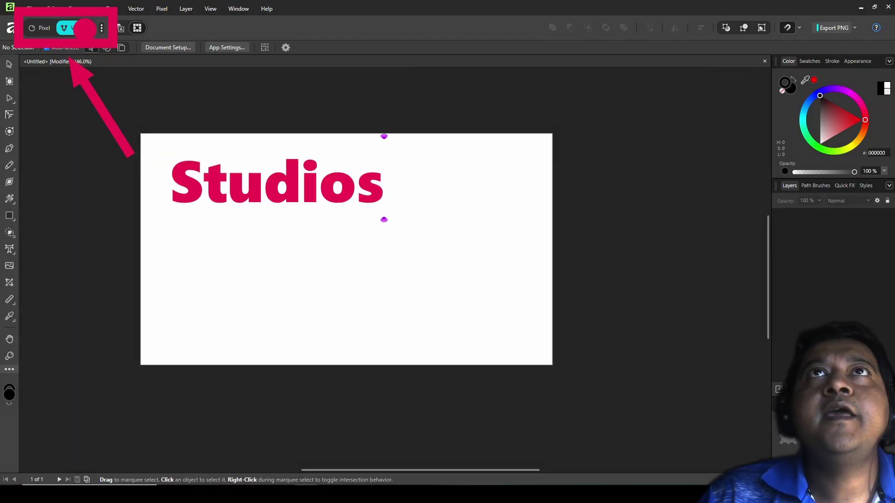
pyautogui.click(77, 28)
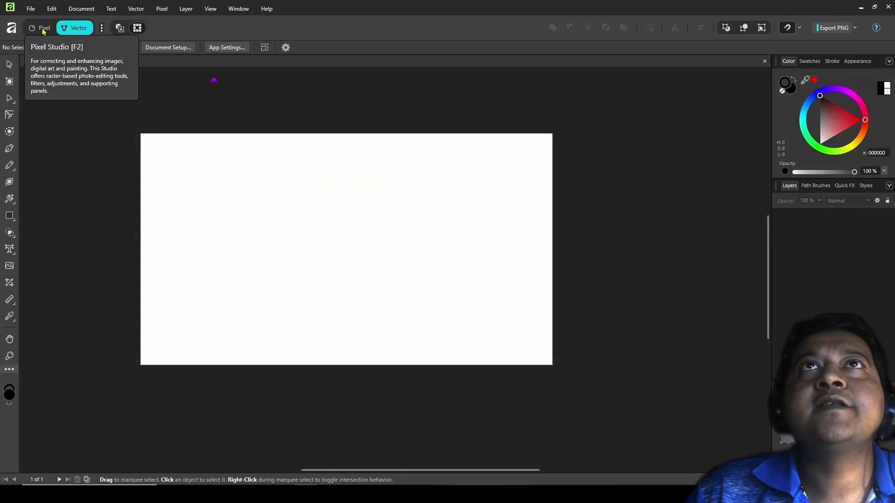
pyautogui.click(43, 29)
pyautogui.click(75, 29)
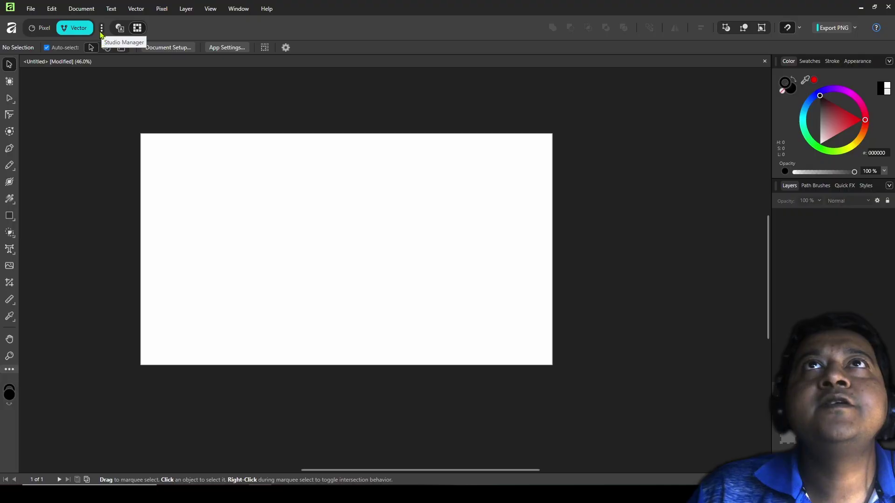
# Enable the Layout, Slice, Canva AI, Retouching, Color Grading, Typography and Compositing studios in the Studio Manager
pyautogui.click(101, 29)
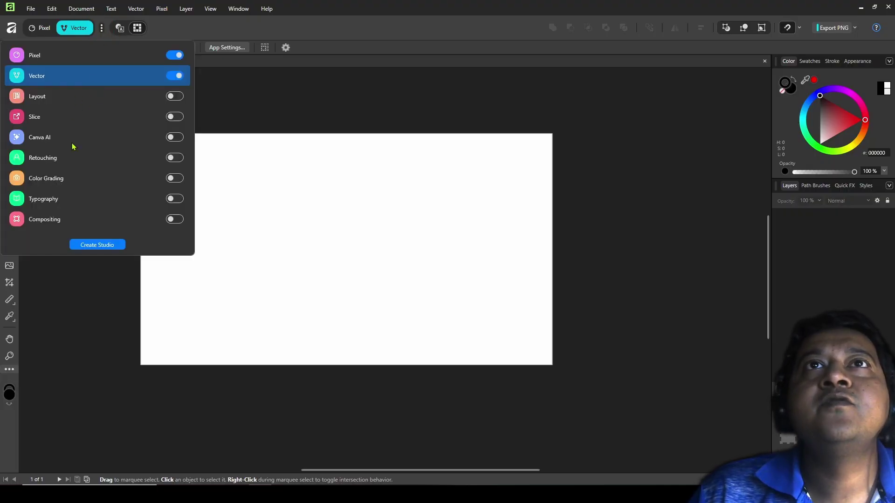
pyautogui.click(177, 97)
pyautogui.click(177, 117)
pyautogui.click(176, 137)
pyautogui.click(176, 158)
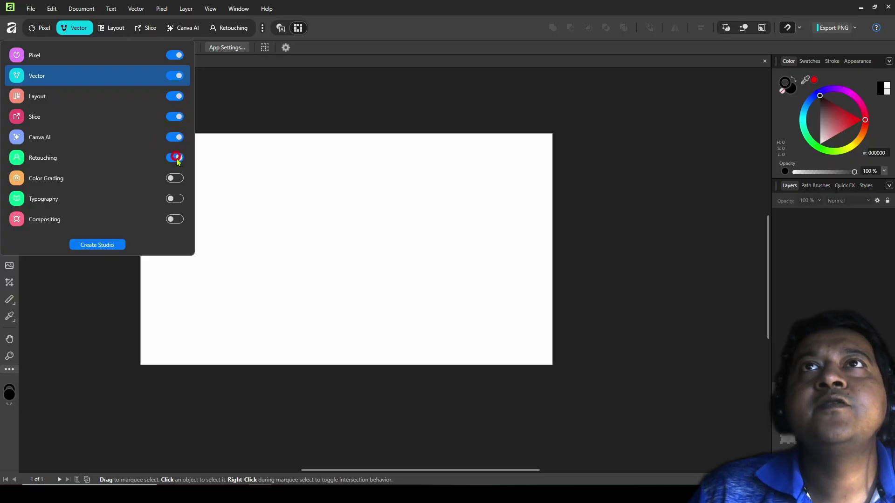
pyautogui.click(176, 179)
pyautogui.click(176, 199)
pyautogui.click(175, 219)
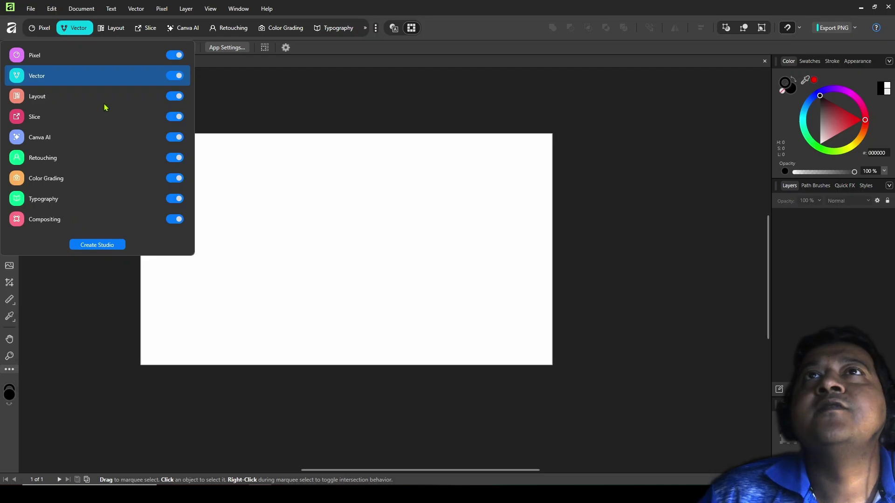
# Disable the Compositing, Typography, Color Grading, Retouching, Canva AI, Slice and Layout studios, keeping only Pixel and Vector enabled
pyautogui.click(173, 220)
pyautogui.click(174, 199)
pyautogui.click(174, 179)
pyautogui.click(173, 159)
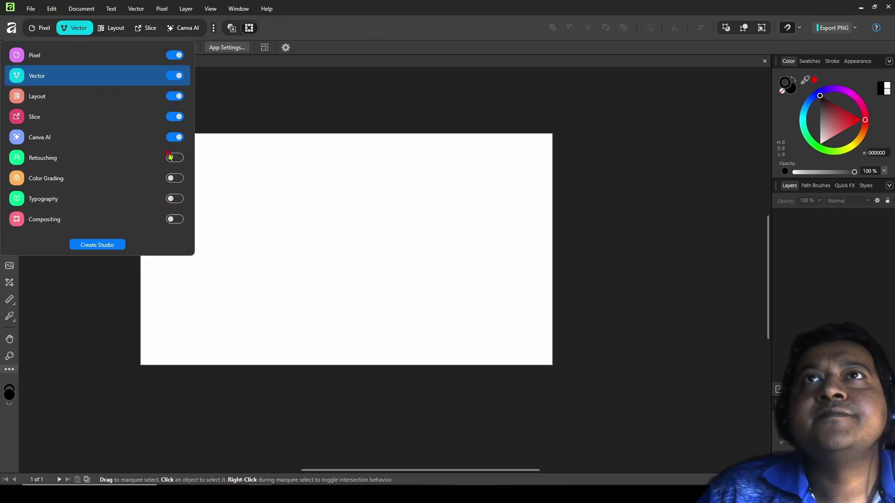
pyautogui.click(173, 138)
pyautogui.click(174, 118)
pyautogui.click(174, 97)
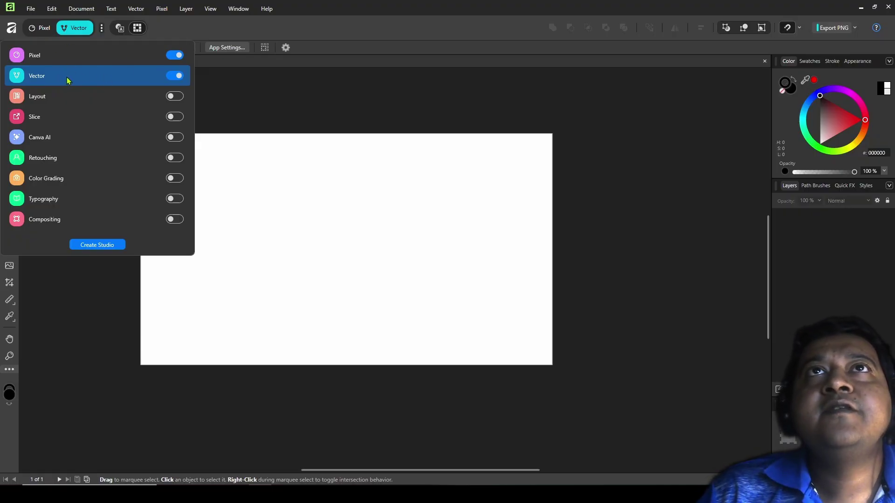
# Reorder the studios by moving Vector ahead of Pixel, and move it back behind Pixel
pyautogui.moveTo(71, 76); pyautogui.dragTo(72, 48)
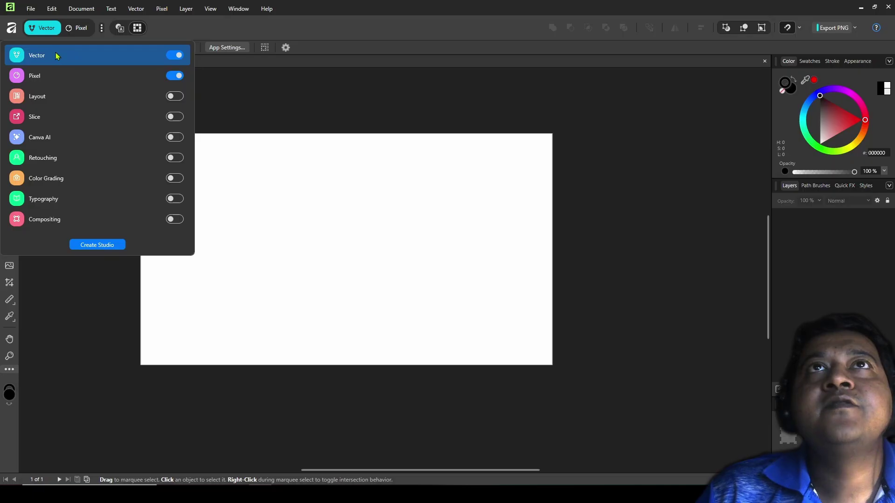
pyautogui.moveTo(56, 56); pyautogui.dragTo(61, 84)
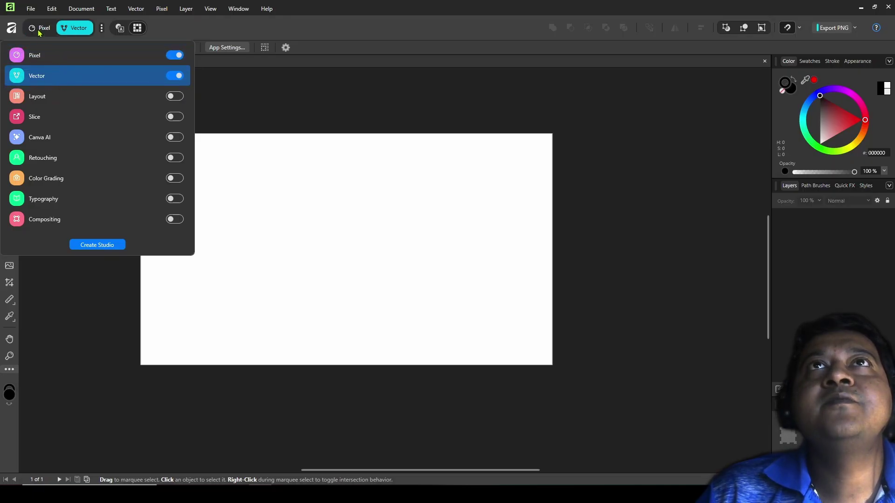
# Start creating a custom studio and try Pixel, Layout and Slice as the studio to clone from
pyautogui.click(97, 245)
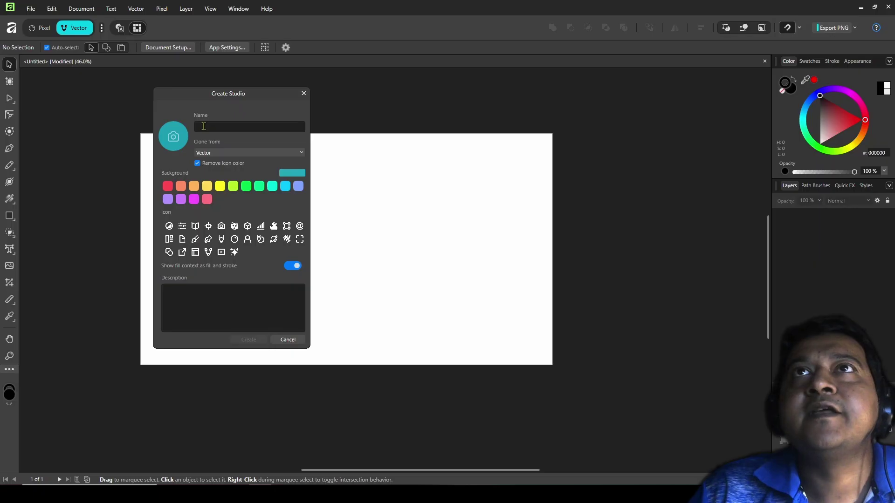
pyautogui.click(215, 154)
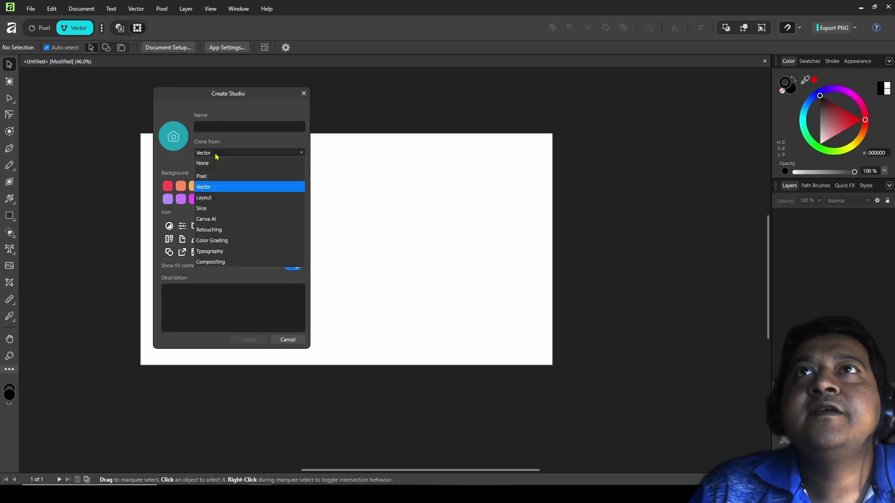
pyautogui.click(213, 177)
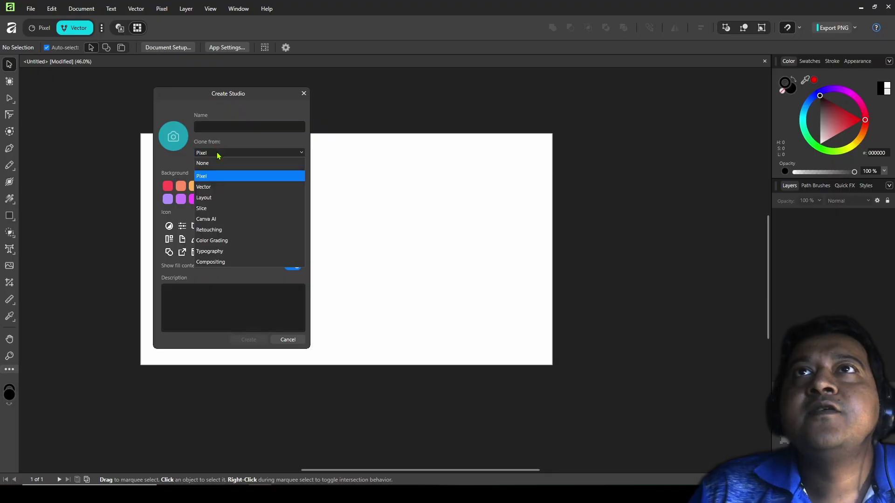
pyautogui.click(216, 198)
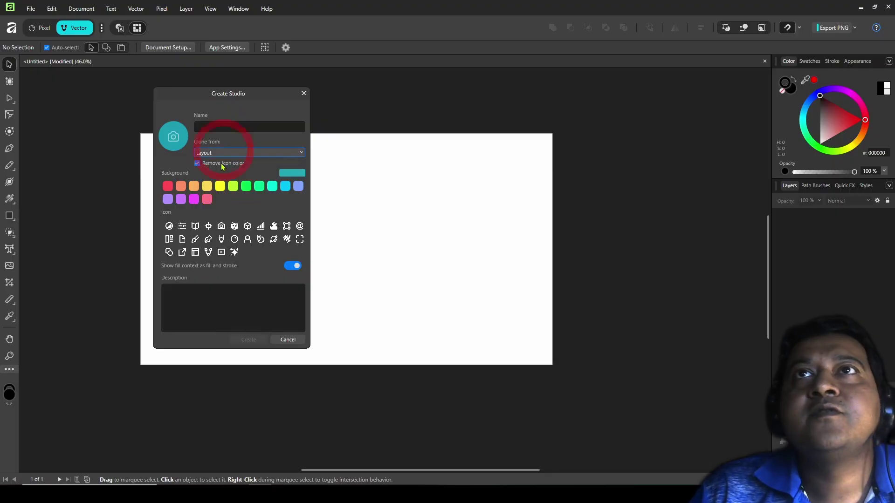
pyautogui.click(220, 153)
pyautogui.click(210, 210)
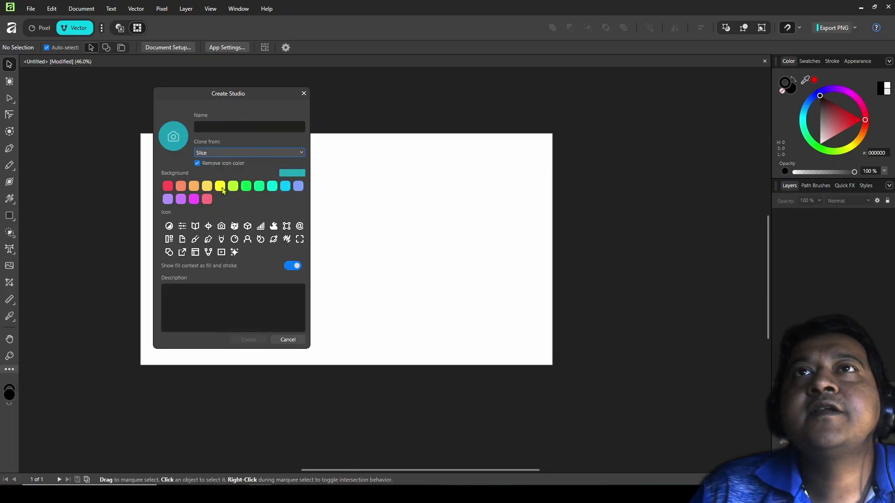
# Give the new studio a red background, look at the custom icon image and colour choices, and cancel creating the studio
pyautogui.click(170, 185)
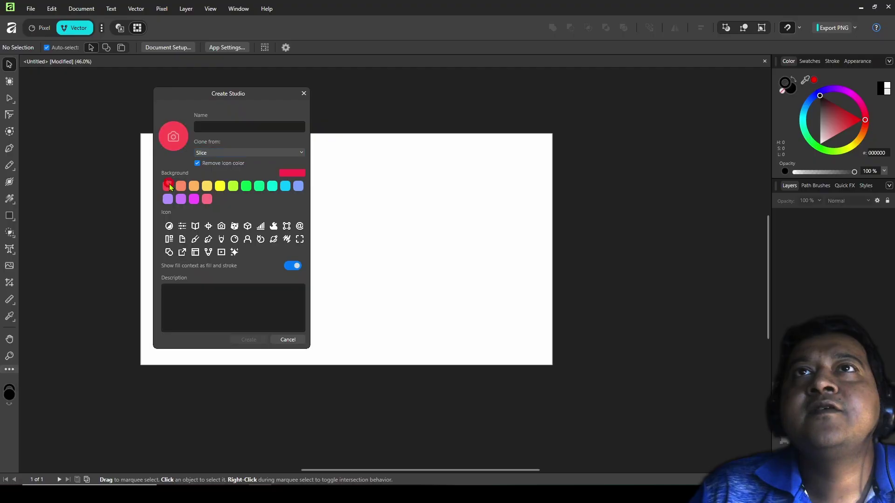
pyautogui.click(173, 136)
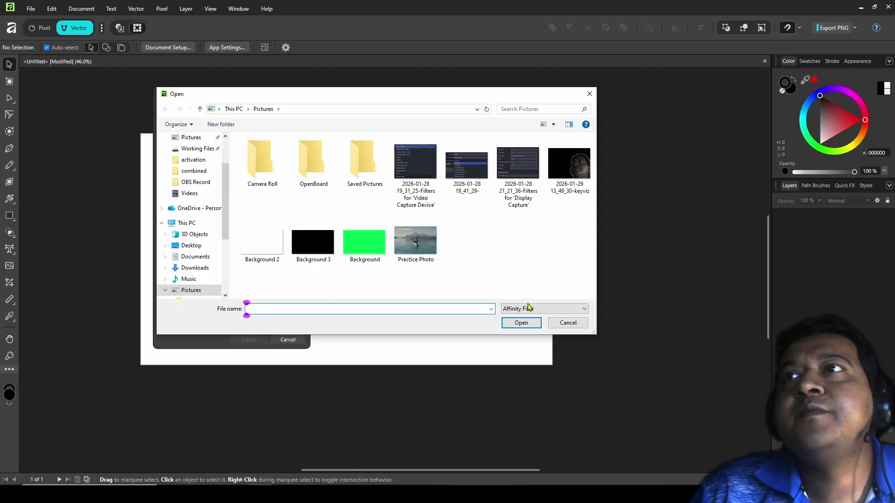
pyautogui.click(561, 321)
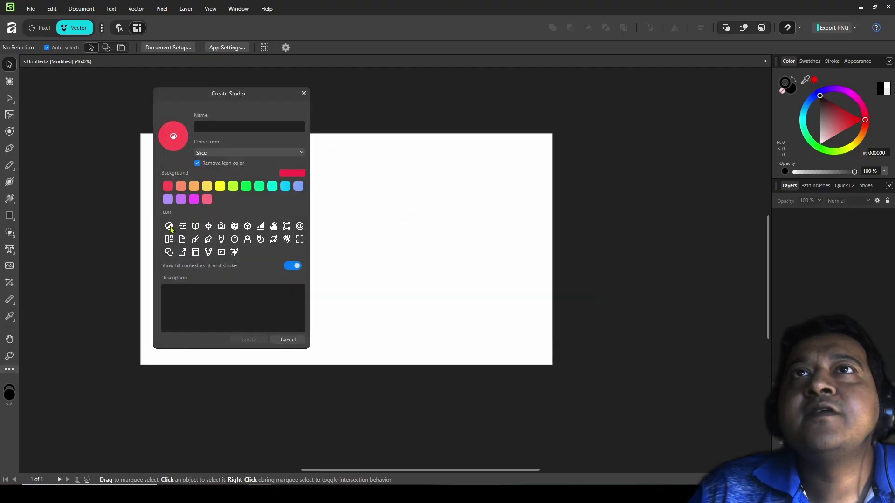
pyautogui.click(289, 174)
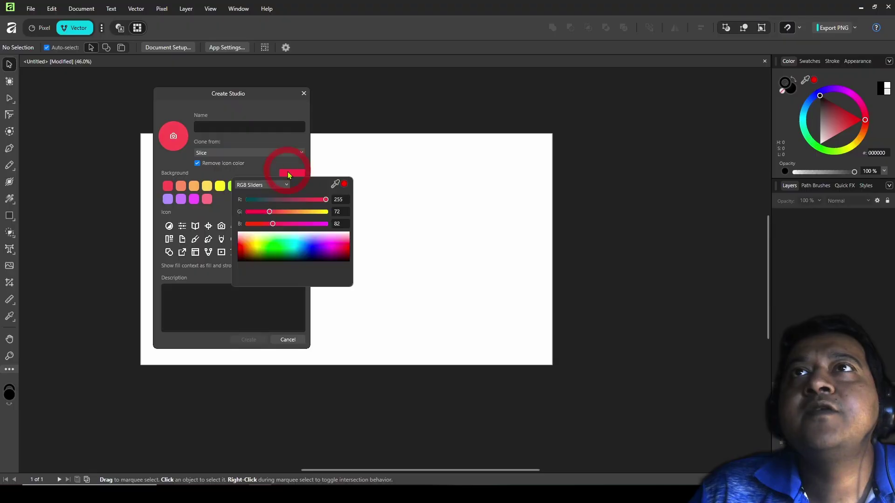
pyautogui.click(179, 291)
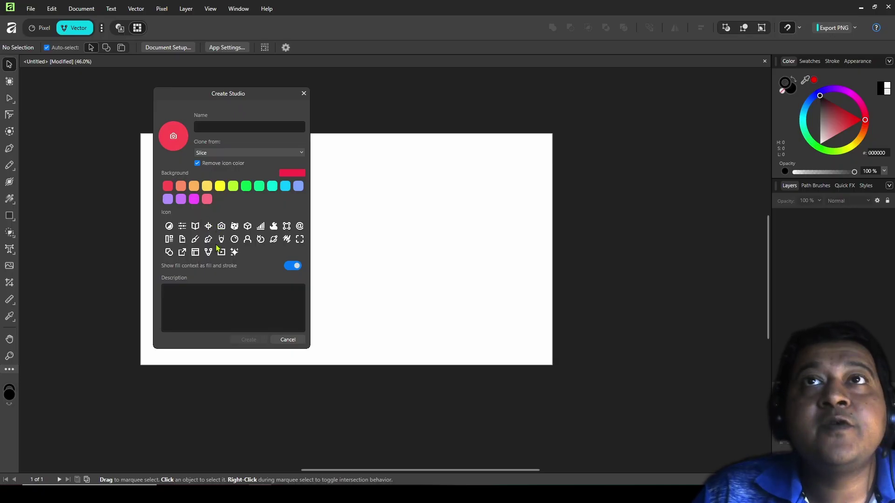
pyautogui.click(288, 341)
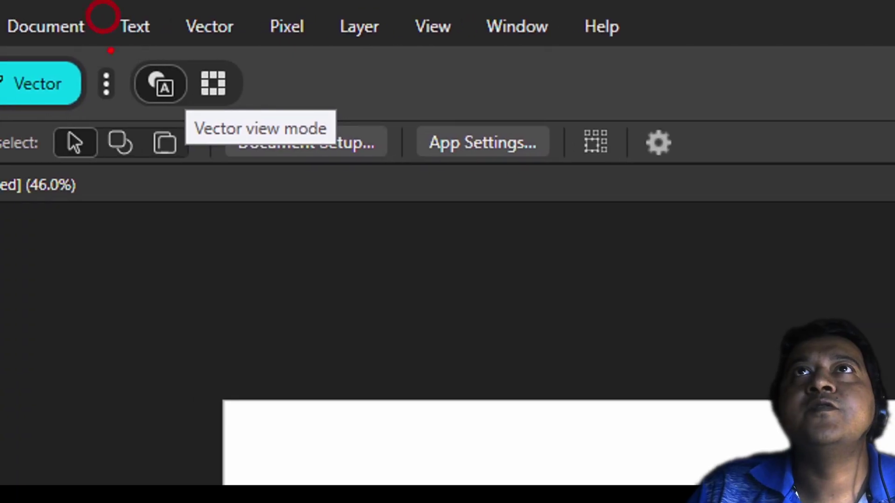
# Toggle between the vector and pixel view modes, and switch to the Pixel studio and back to Vector
pyautogui.click(213, 84)
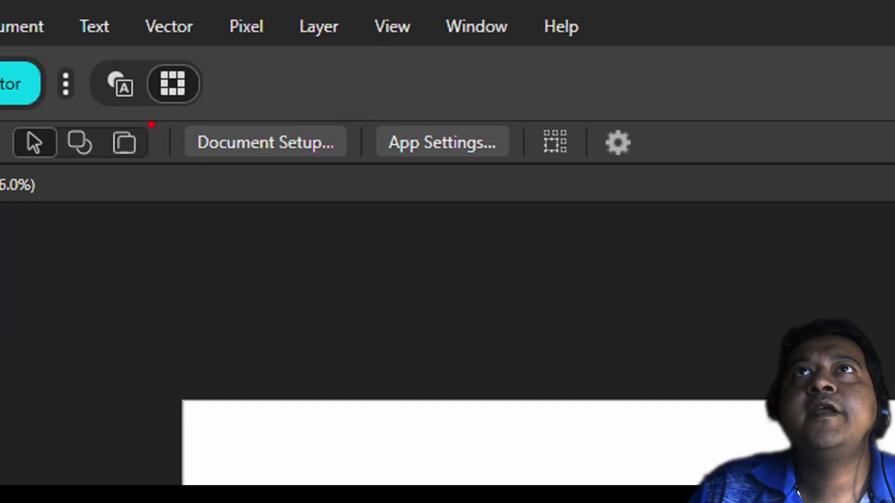
pyautogui.moveTo(256, 92); pyautogui.dragTo(182, 122)
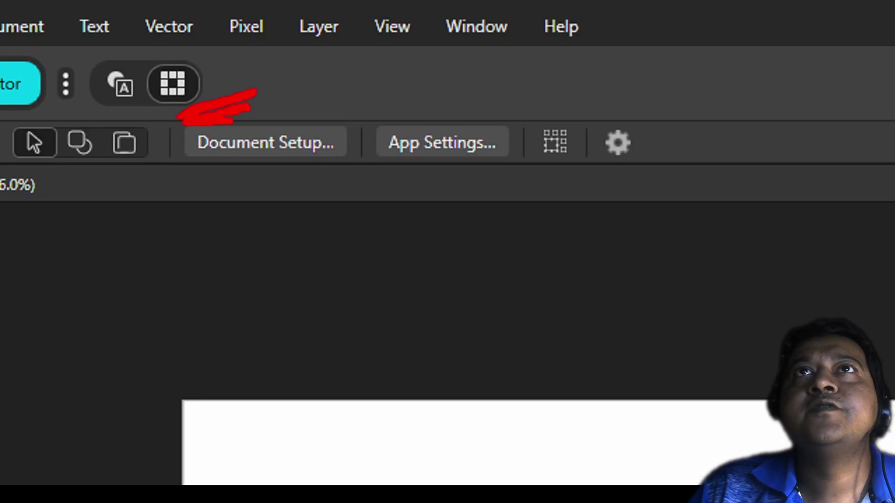
pyautogui.moveTo(87, 86); pyautogui.dragTo(101, 111)
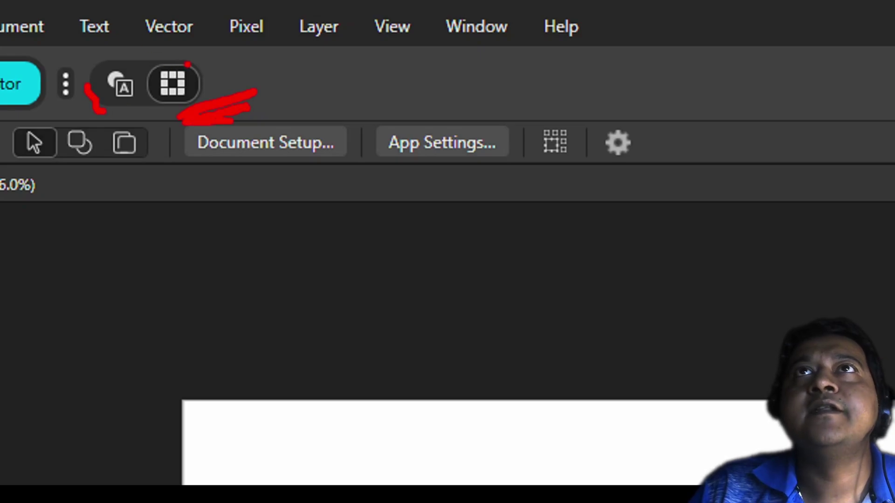
pyautogui.click(122, 87)
pyautogui.click(137, 29)
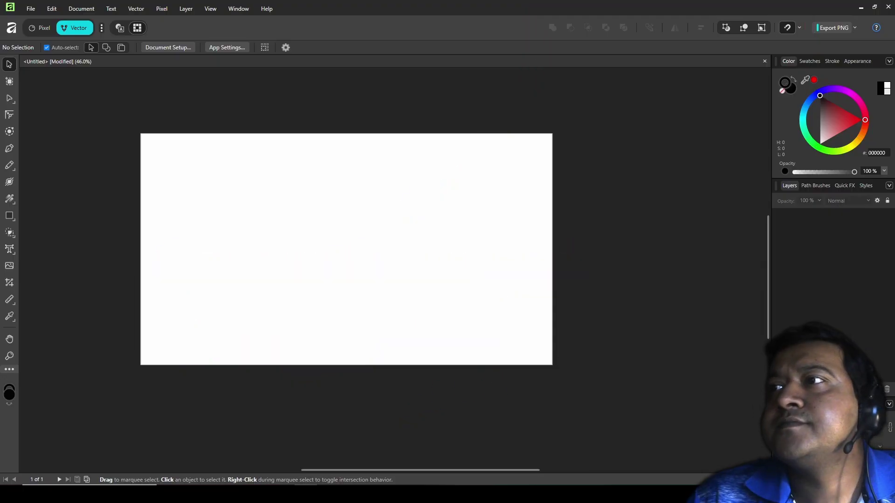
pyautogui.click(42, 29)
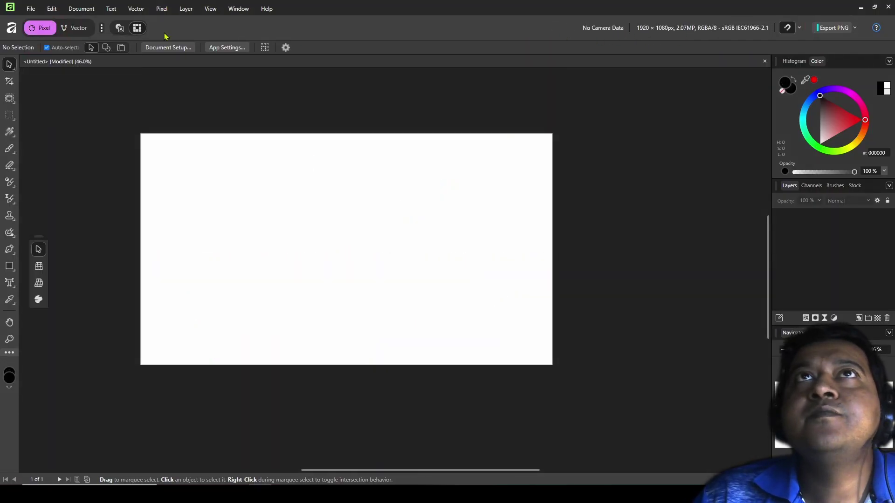
pyautogui.click(75, 30)
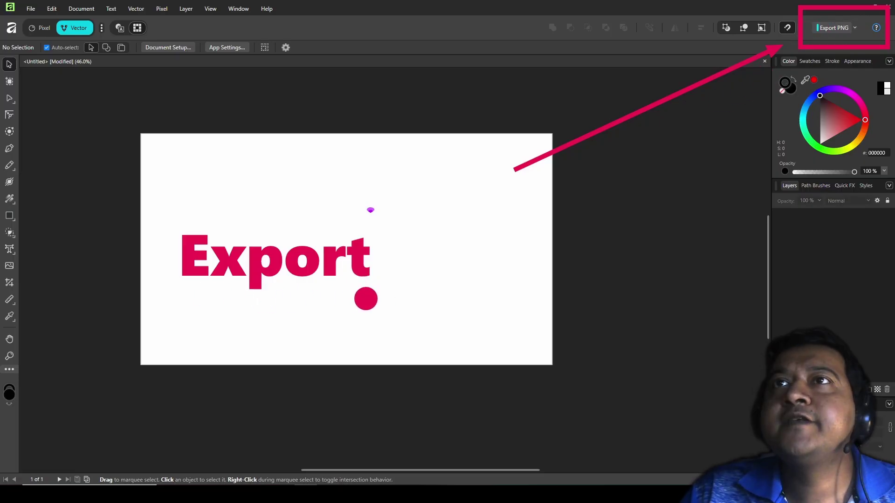
# Open the quick export options and switch the export format through JPEG and PNG to SVG
pyautogui.click(856, 31)
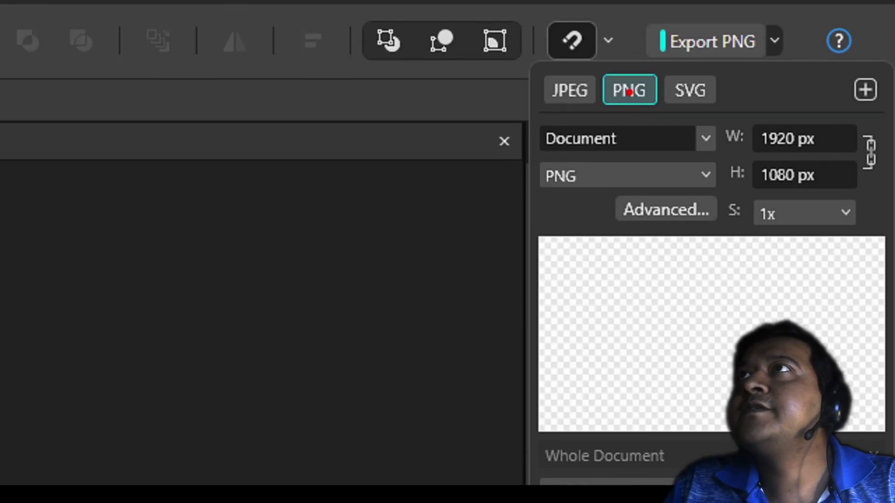
pyautogui.moveTo(546, 110)
pyautogui.mouseDown()
pyautogui.moveTo(637, 112)
pyautogui.moveTo(744, 97)
pyautogui.mouseUp()
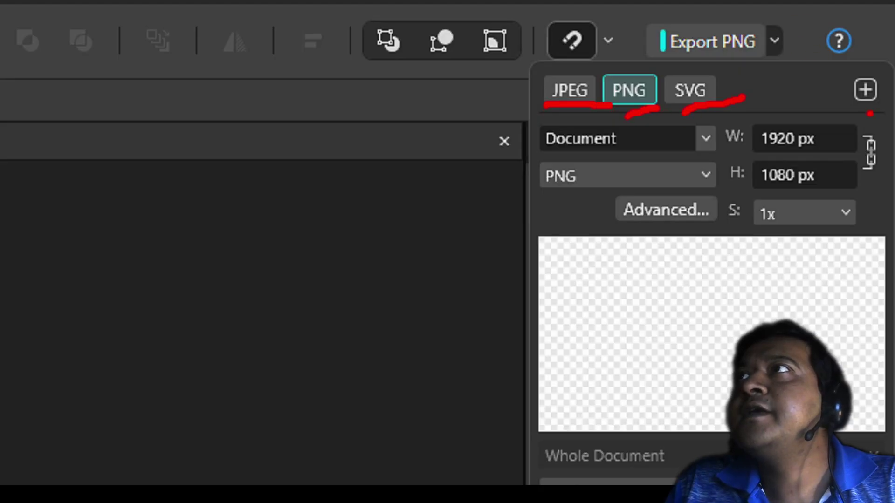
pyautogui.moveTo(863, 63)
pyautogui.mouseDown()
pyautogui.moveTo(879, 130)
pyautogui.moveTo(872, 62)
pyautogui.mouseUp()
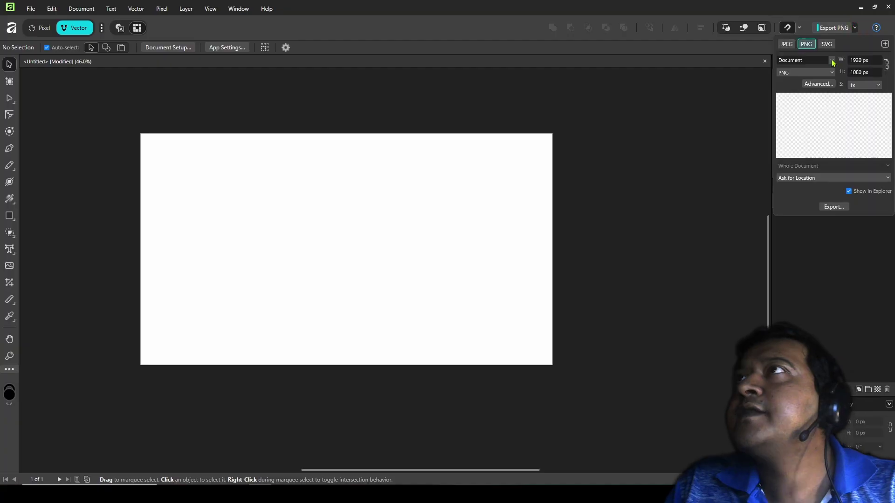
pyautogui.click(789, 46)
pyautogui.click(806, 45)
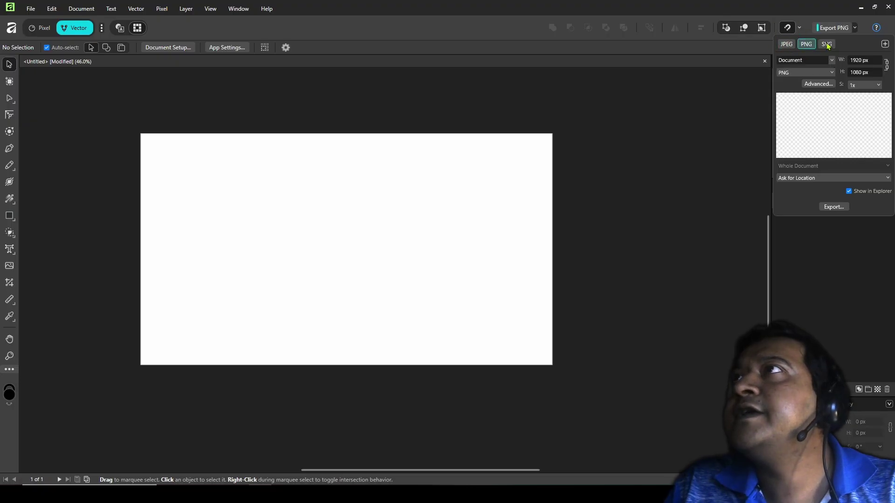
pyautogui.click(827, 44)
# Try the [Artboard] and [Object][Artboard] naming options for the quick SVG export and return to [Object]
pyautogui.click(832, 61)
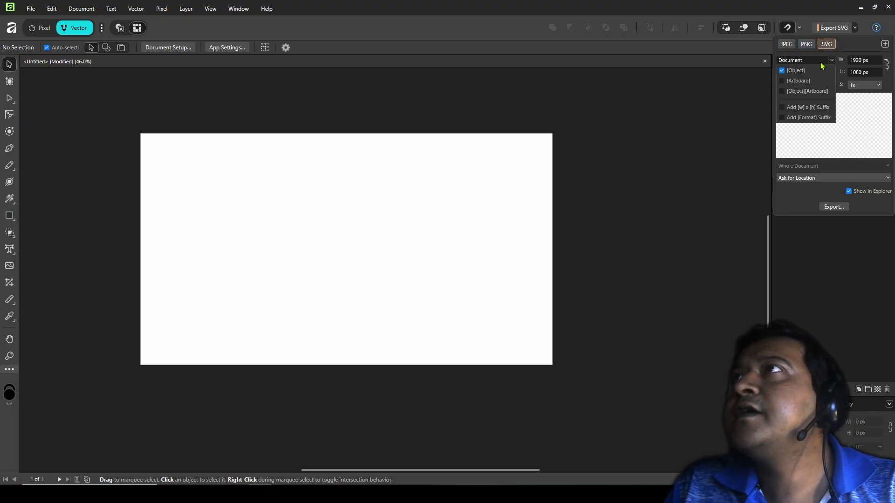
pyautogui.click(782, 82)
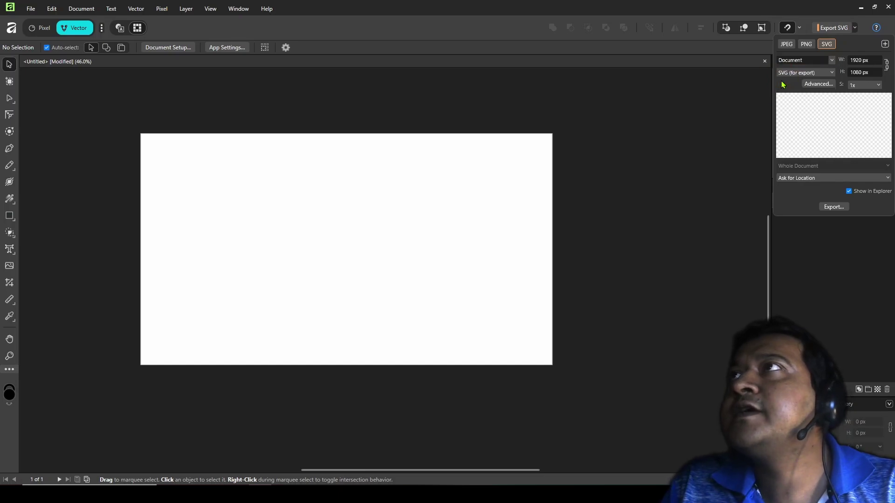
pyautogui.click(833, 61)
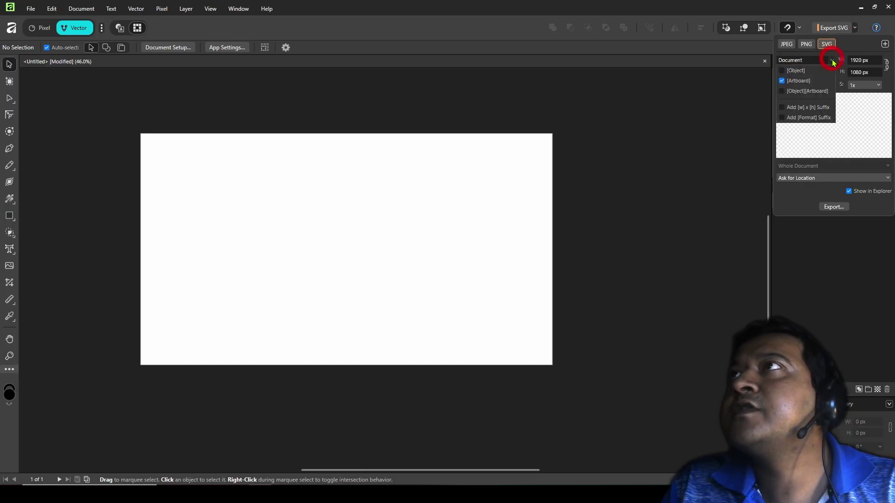
pyautogui.click(782, 91)
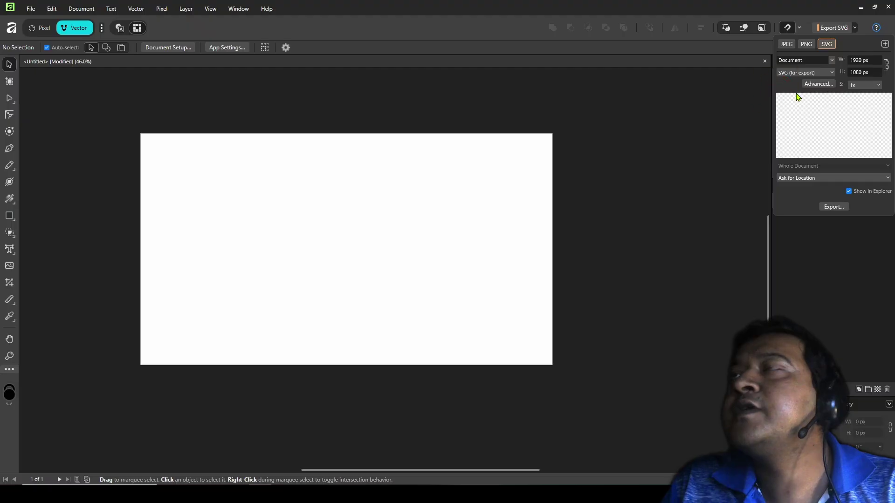
pyautogui.click(832, 61)
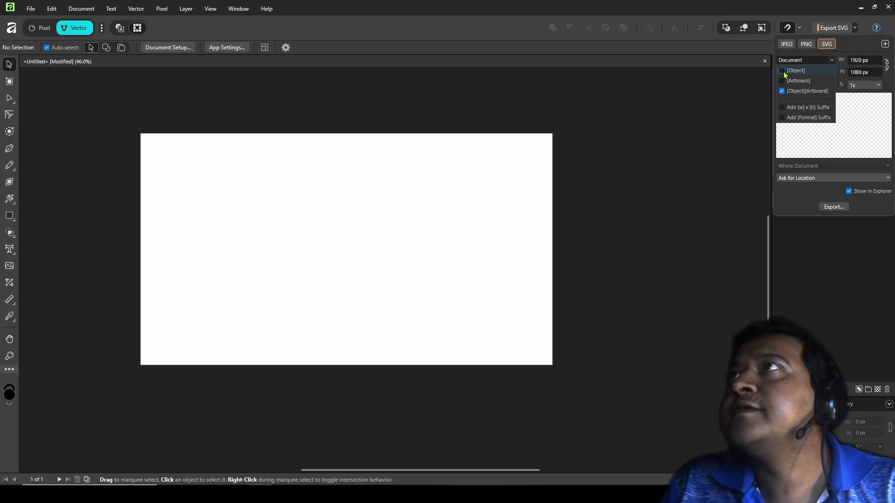
pyautogui.click(785, 72)
pyautogui.click(823, 73)
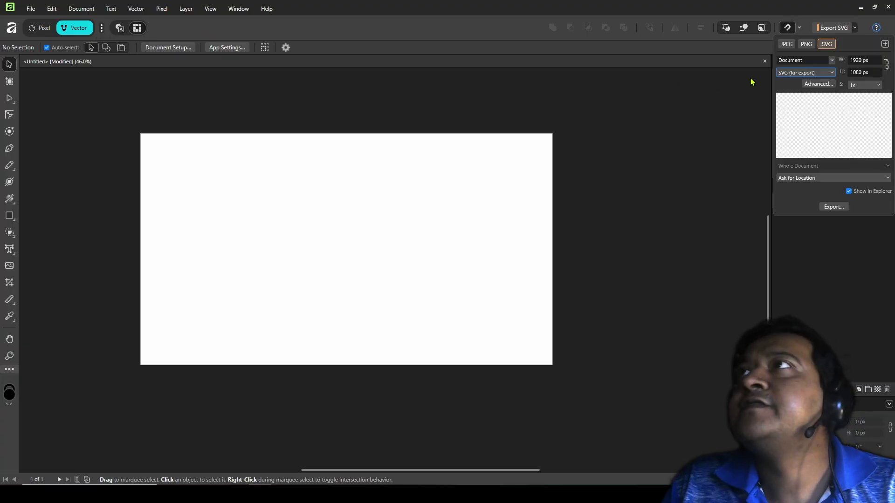
# Set the quick export format to JPEG while in the Pixel studio and return to the Vector studio
pyautogui.click(42, 28)
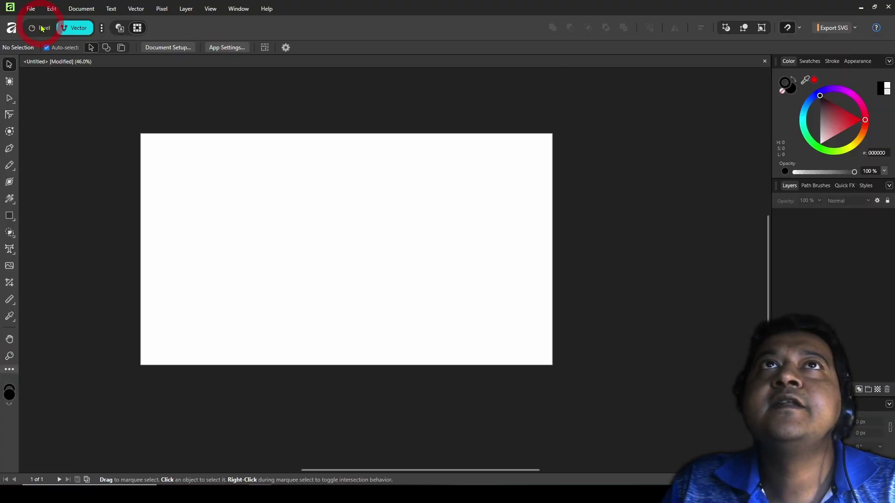
pyautogui.click(856, 28)
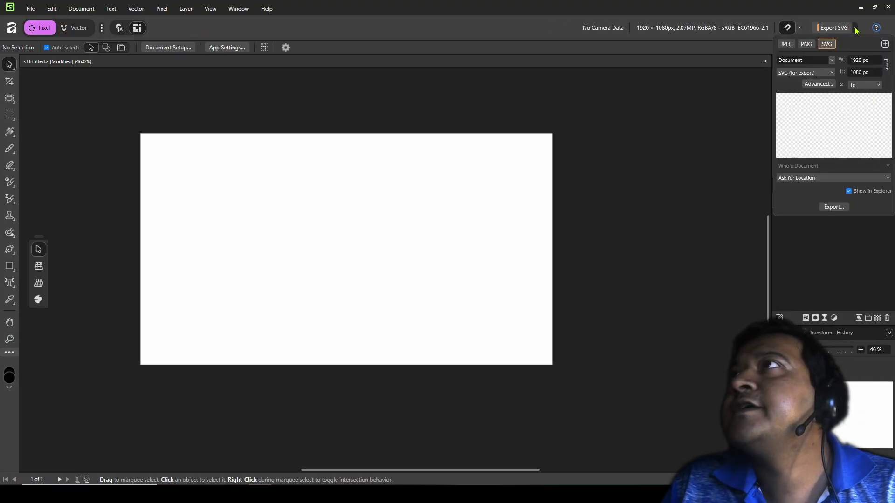
pyautogui.click(786, 45)
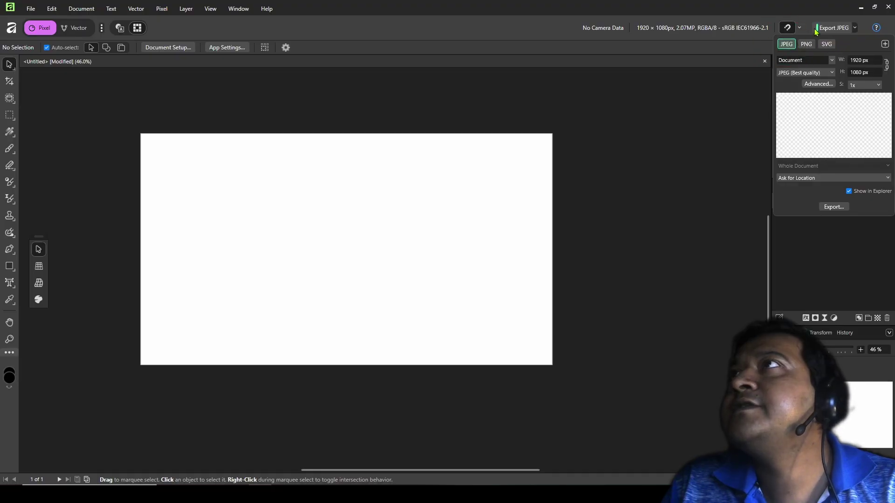
pyautogui.click(74, 28)
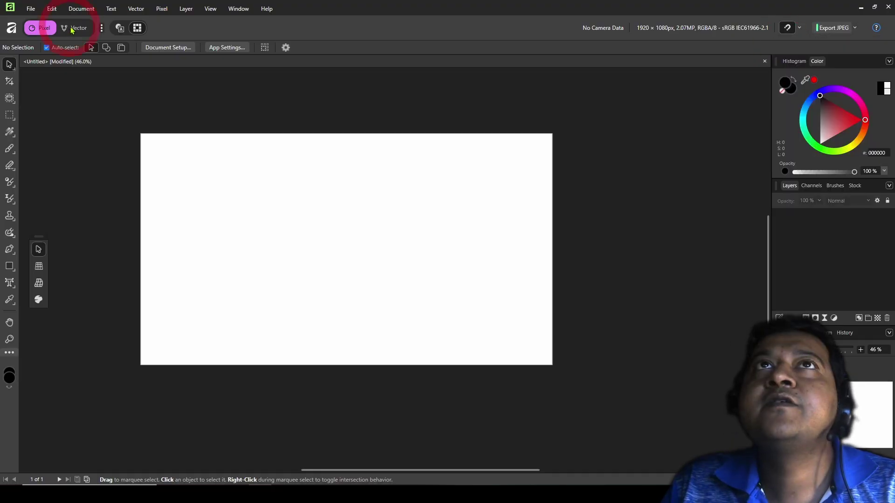
# Cycle the Vector studio's quick export format through JPEG and PNG, leaving it set to SVG
pyautogui.click(856, 29)
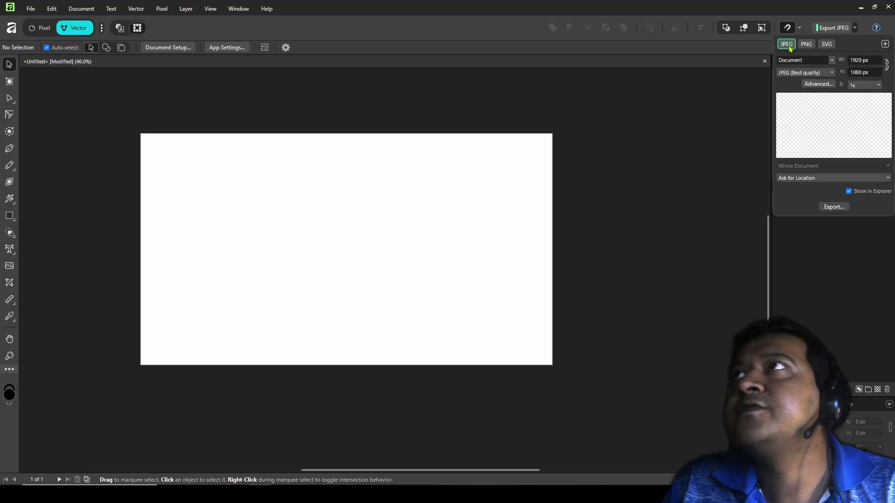
pyautogui.click(807, 45)
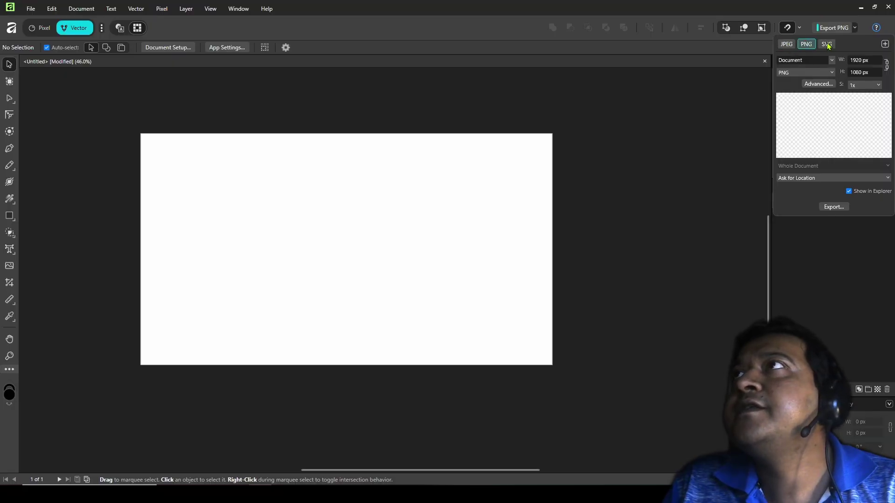
pyautogui.click(827, 45)
pyautogui.click(787, 44)
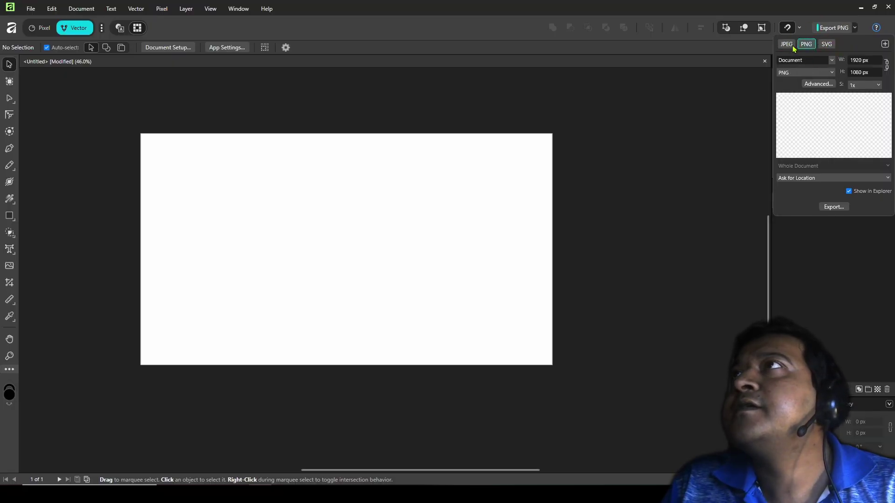
pyautogui.click(807, 44)
pyautogui.click(827, 44)
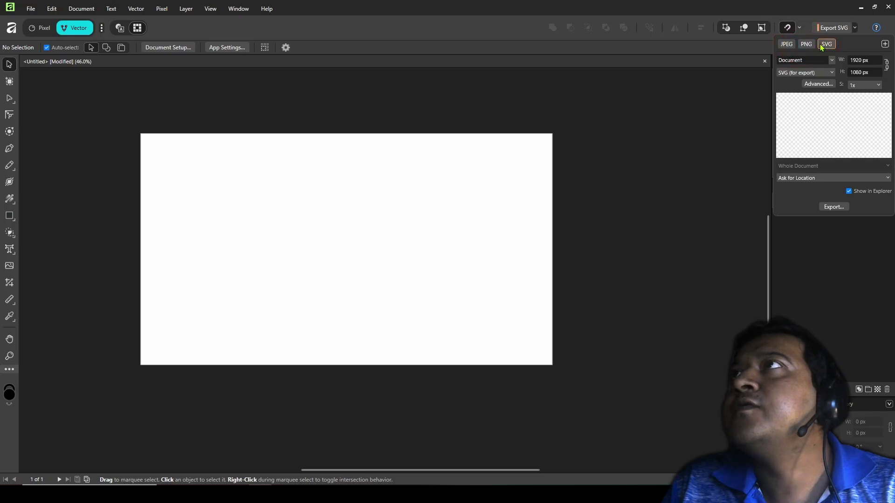
pyautogui.click(786, 44)
pyautogui.click(807, 45)
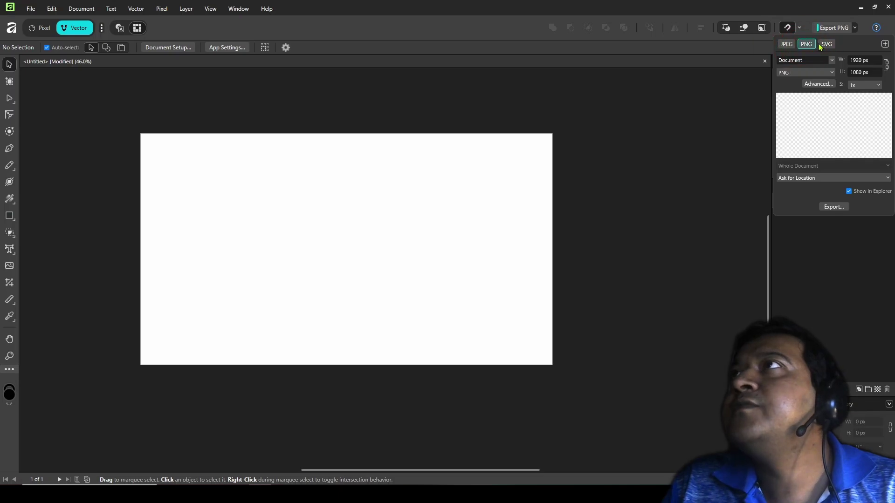
pyautogui.click(826, 45)
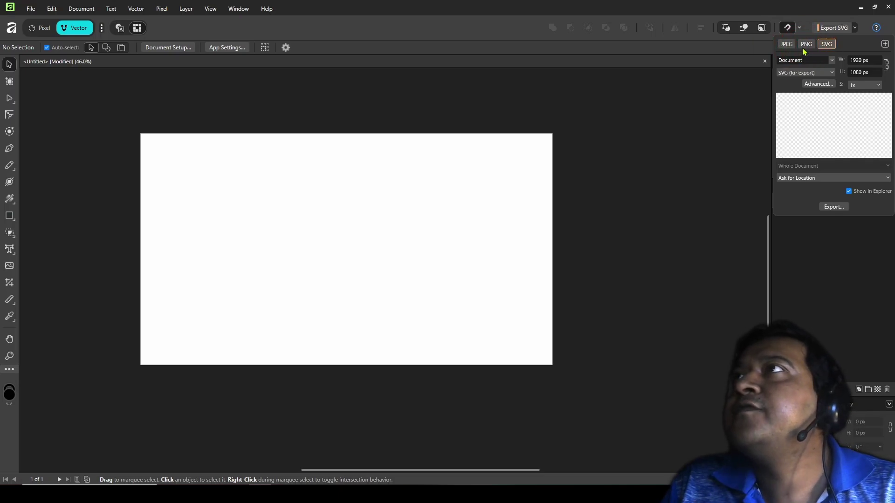
# Open the advanced export settings for SVG and look through the full list of available export formats
pyautogui.click(820, 84)
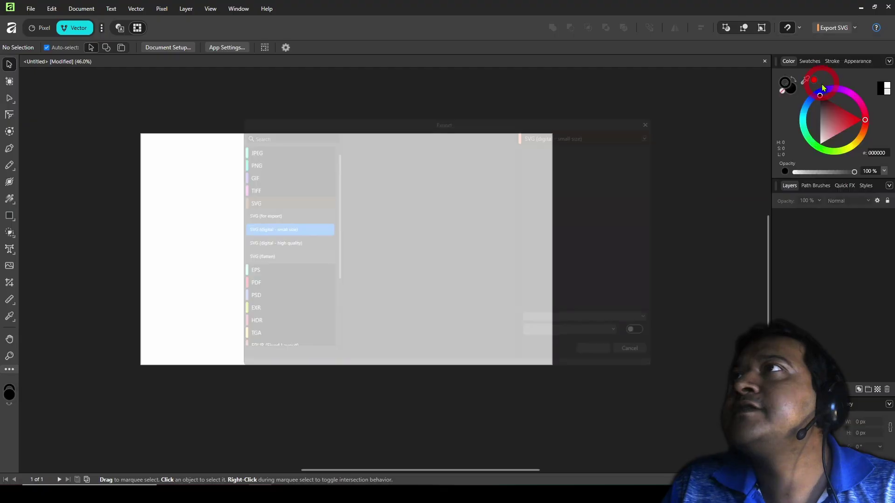
pyautogui.scroll(-2, 258, 252)
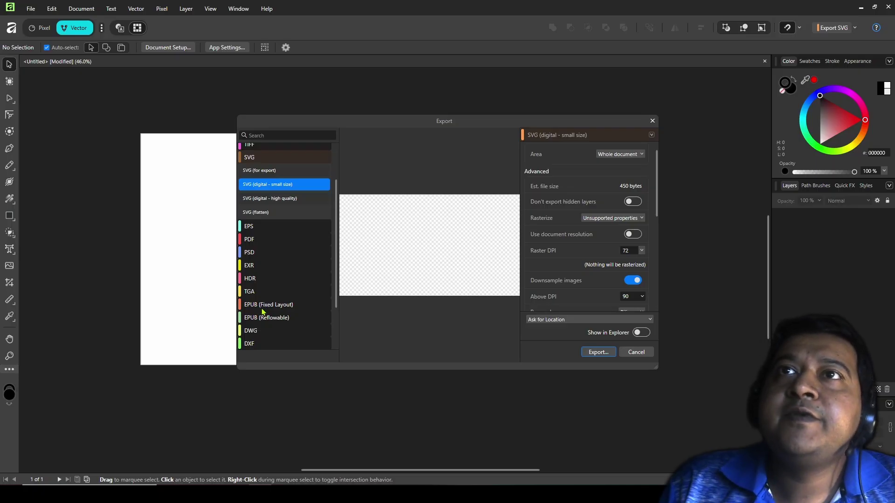
pyautogui.scroll(-1, 257, 311)
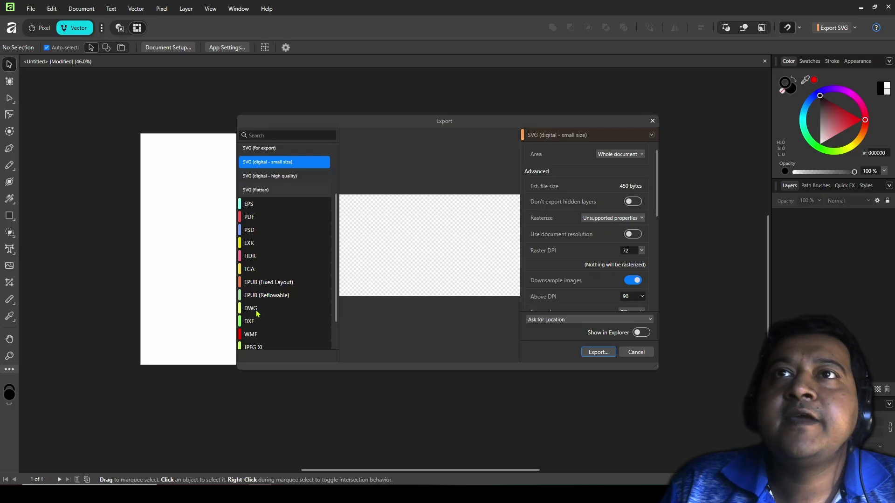
pyautogui.scroll(-1, 272, 312)
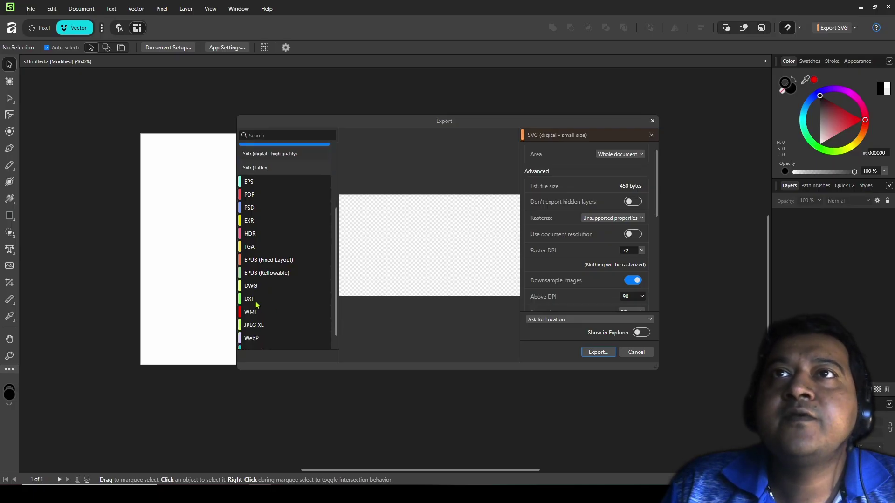
pyautogui.scroll(-1, 276, 302)
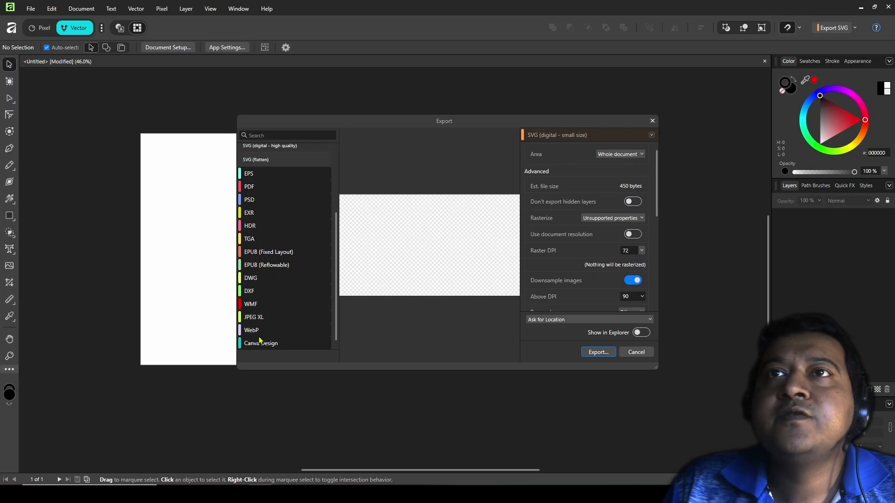
pyautogui.scroll(4, 277, 308)
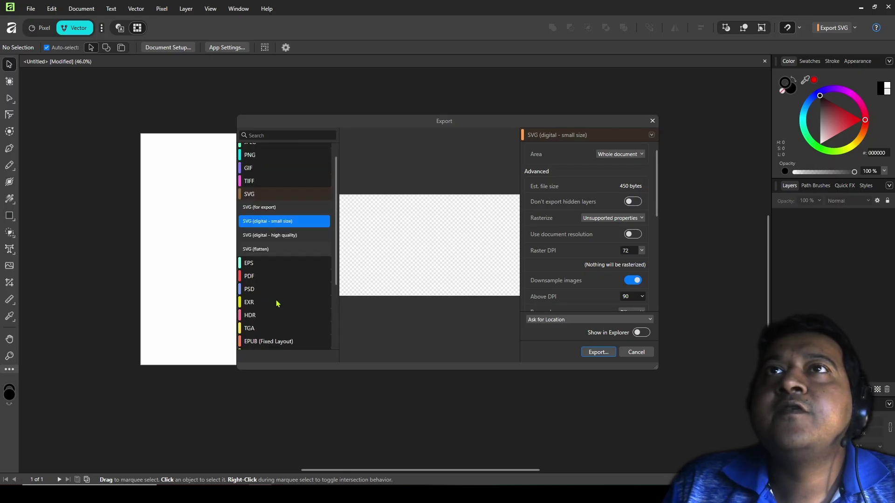
pyautogui.scroll(1, 277, 304)
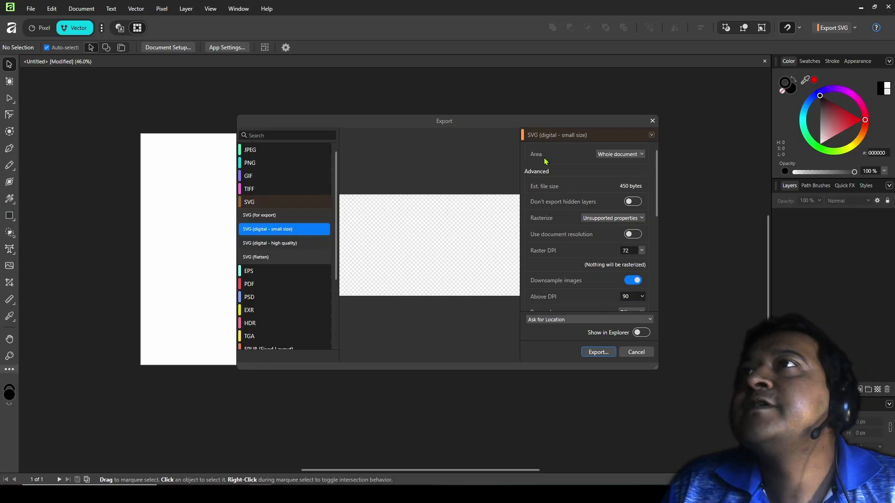
# Examine the export area choices and the advanced SVG (digital - small size) settings, and cancel the export
pyautogui.click(608, 156)
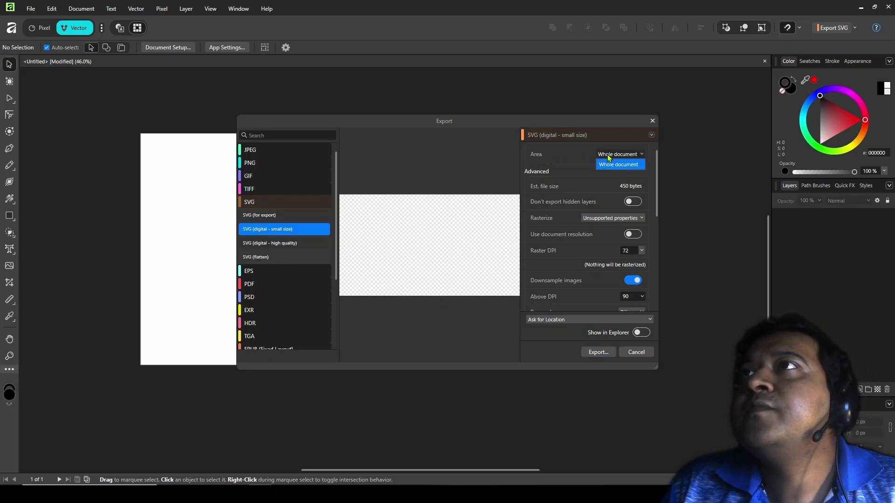
pyautogui.click(608, 157)
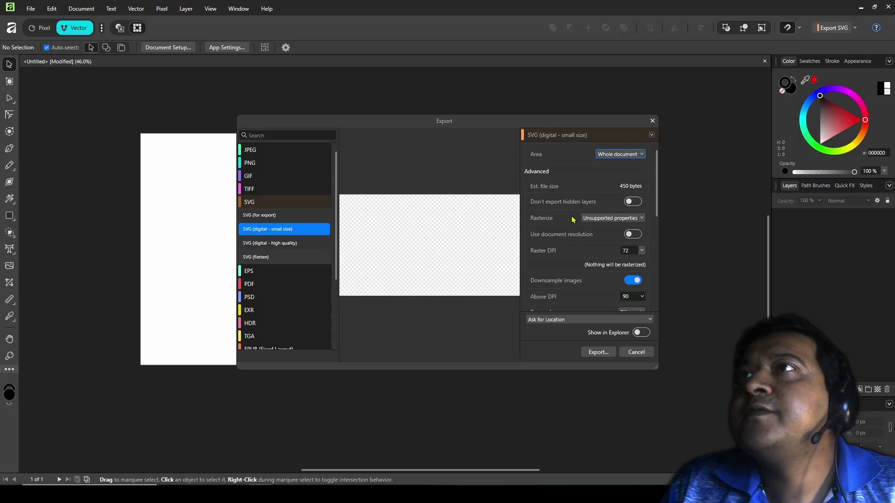
pyautogui.scroll(-3, 573, 275)
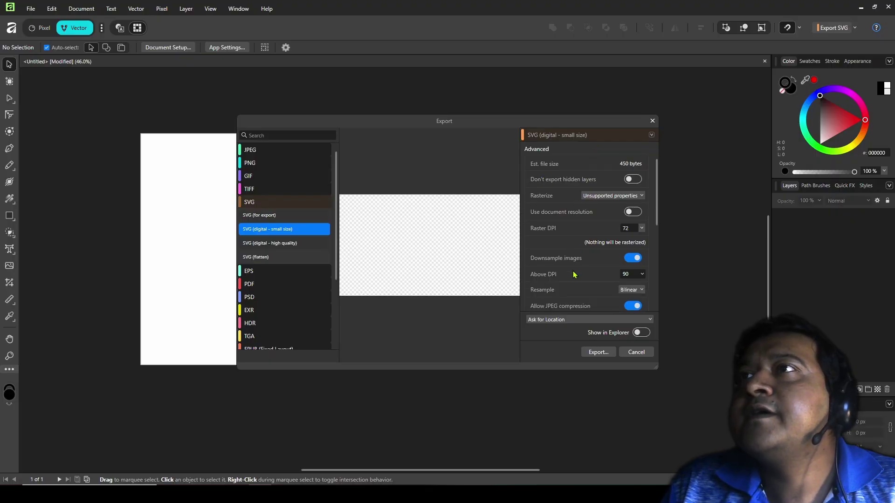
pyautogui.scroll(-1, 558, 282)
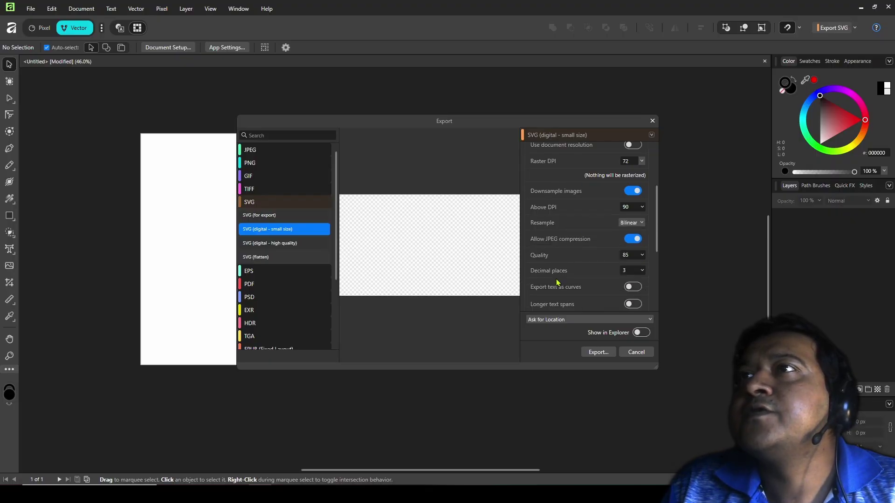
pyautogui.scroll(-5, 547, 292)
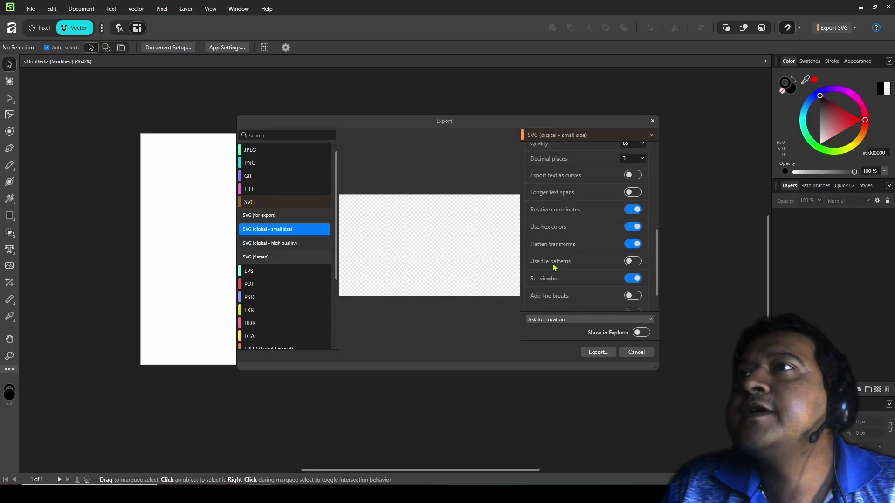
pyautogui.scroll(-1, 554, 268)
pyautogui.click(637, 353)
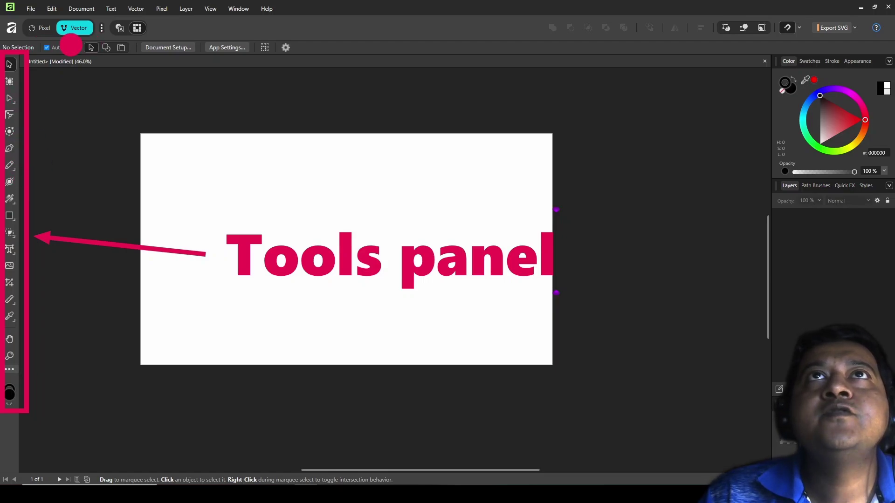
# Switch to the Pixel studio and back to Vector to compare their tools
pyautogui.click(43, 28)
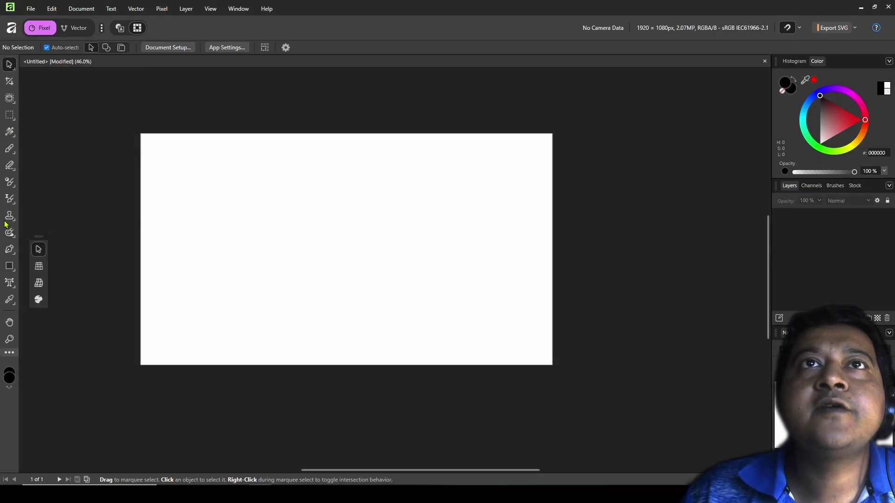
pyautogui.click(74, 29)
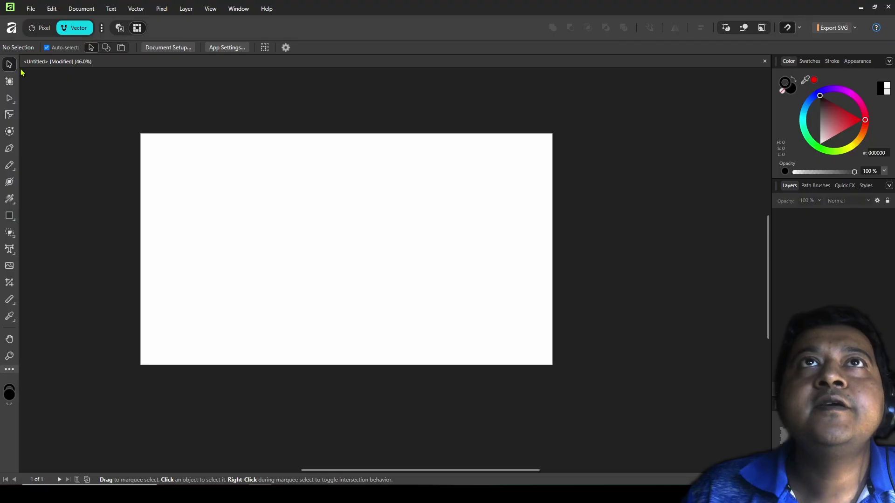
# Enable the Layout studio and switch to it, and look over the list of other available studios
pyautogui.click(101, 28)
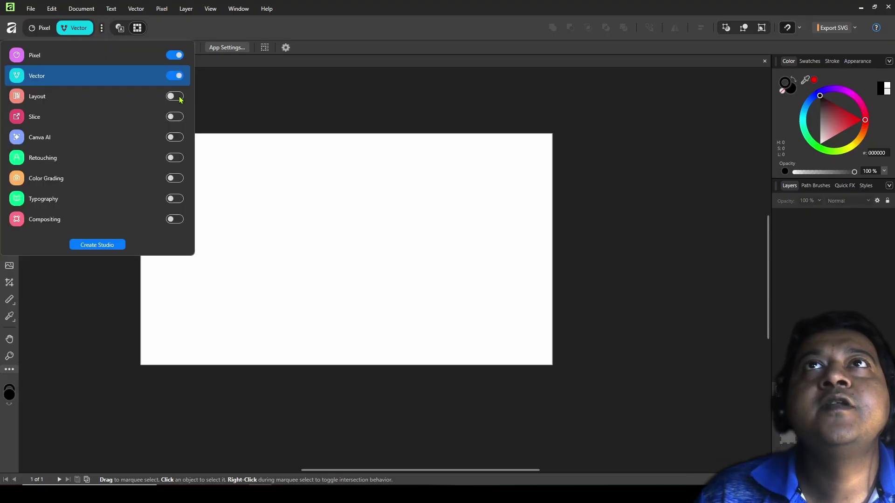
pyautogui.click(180, 98)
pyautogui.click(240, 104)
pyautogui.click(113, 29)
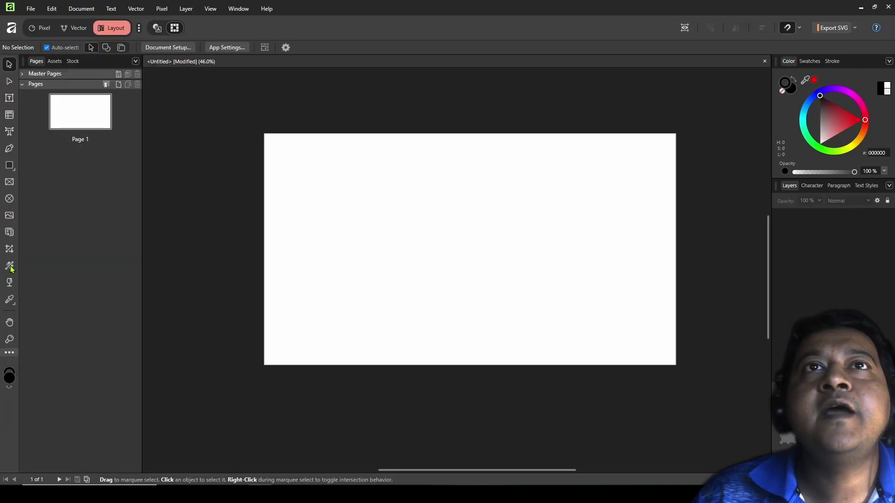
pyautogui.click(138, 28)
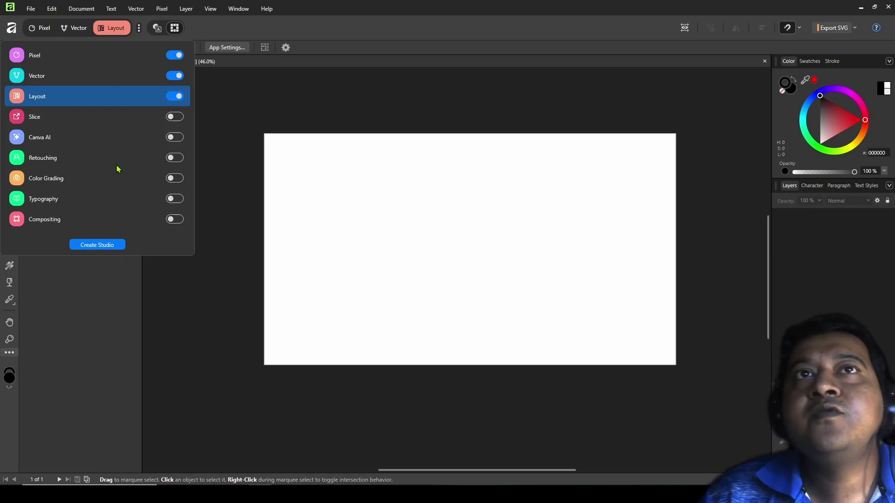
pyautogui.click(233, 142)
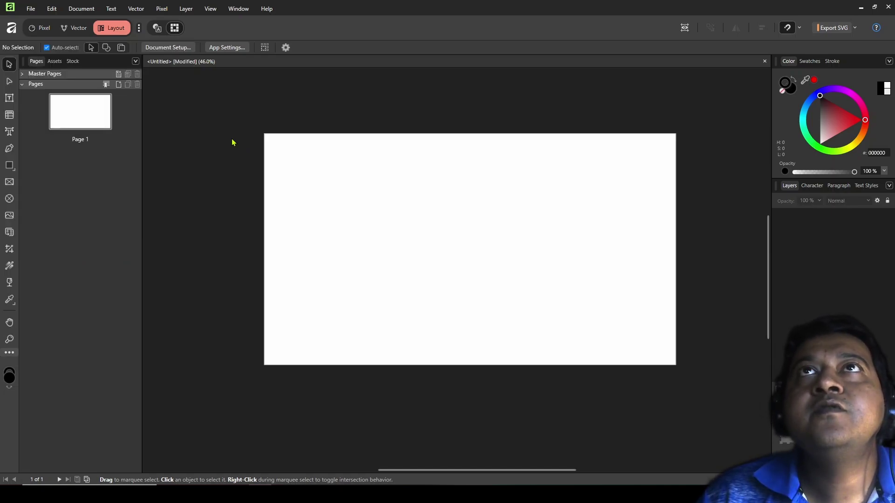
# Disable the Layout studio and return to the Pixel studio workspace
pyautogui.click(139, 29)
pyautogui.click(174, 98)
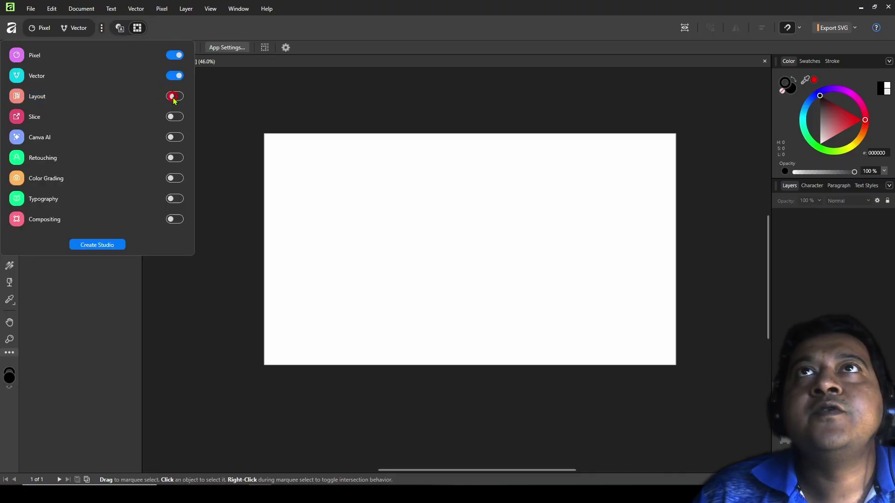
pyautogui.click(217, 156)
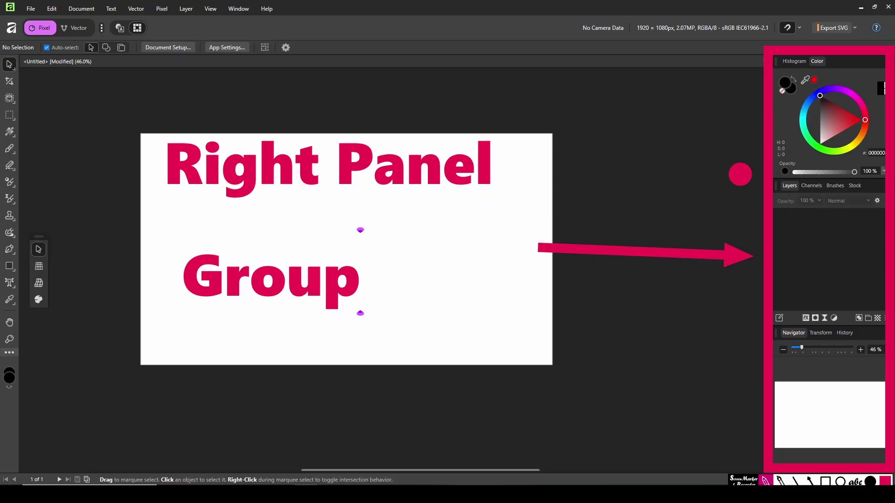
pyautogui.press('Escape')
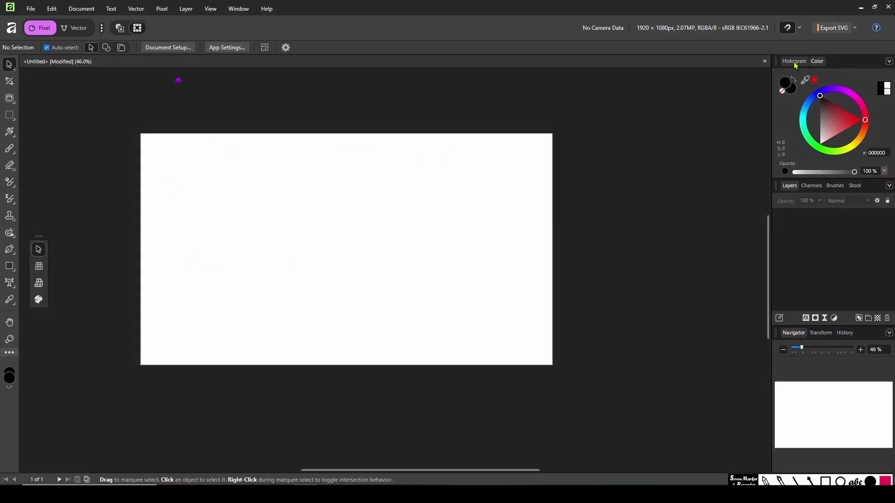
# Detach the Histogram, History, Transform and Brushes panels from their groups so they float over the canvas
pyautogui.moveTo(793, 61); pyautogui.dragTo(602, 116)
pyautogui.moveTo(845, 333)
pyautogui.mouseDown()
pyautogui.moveTo(466, 256)
pyautogui.moveTo(663, 360)
pyautogui.moveTo(347, 183)
pyautogui.mouseUp()
pyautogui.click(836, 186)
pyautogui.moveTo(838, 189)
pyautogui.mouseDown()
pyautogui.moveTo(821, 196)
pyautogui.moveTo(464, 84)
pyautogui.moveTo(313, 92)
pyautogui.moveTo(206, 147)
pyautogui.moveTo(183, 199)
pyautogui.mouseUp()
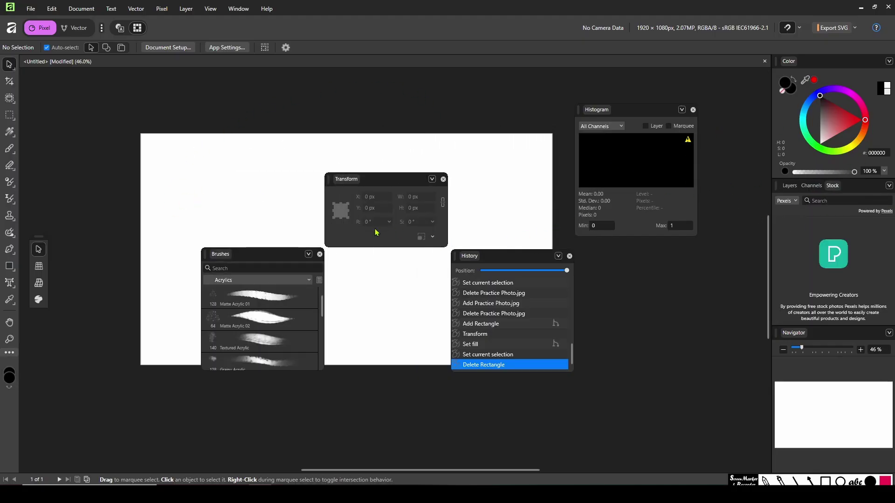
# Dock the floating Brushes, Histogram, History and Transform panels back into the panel groups, and bring Color and Layers to the front
pyautogui.moveTo(438, 254); pyautogui.dragTo(834, 185)
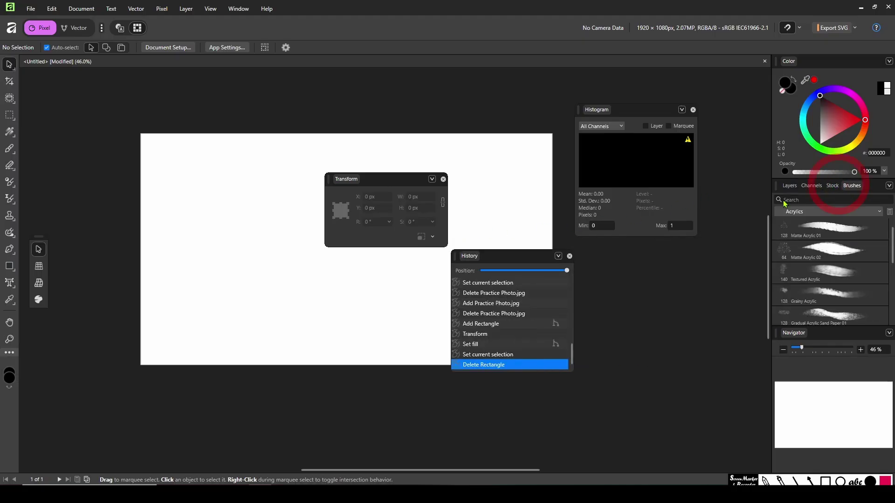
pyautogui.moveTo(594, 112); pyautogui.dragTo(822, 334)
pyautogui.moveTo(471, 256); pyautogui.dragTo(819, 65)
pyautogui.click(819, 65)
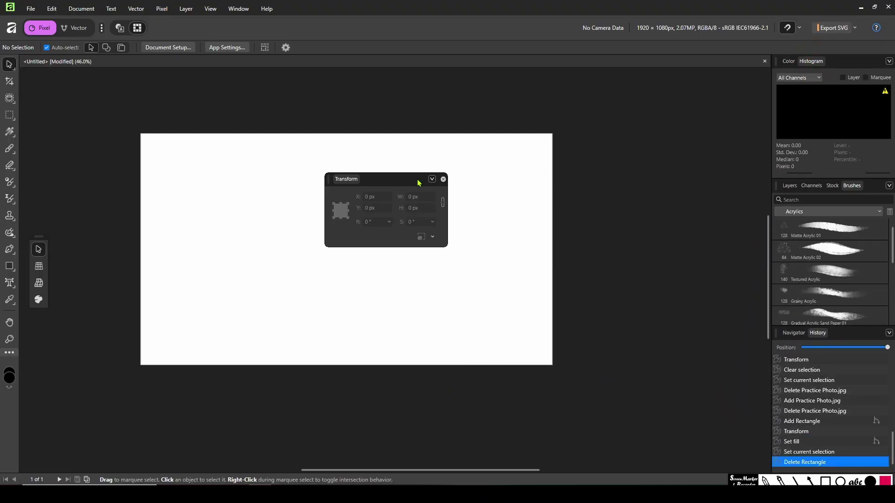
pyautogui.moveTo(418, 183); pyautogui.dragTo(795, 342)
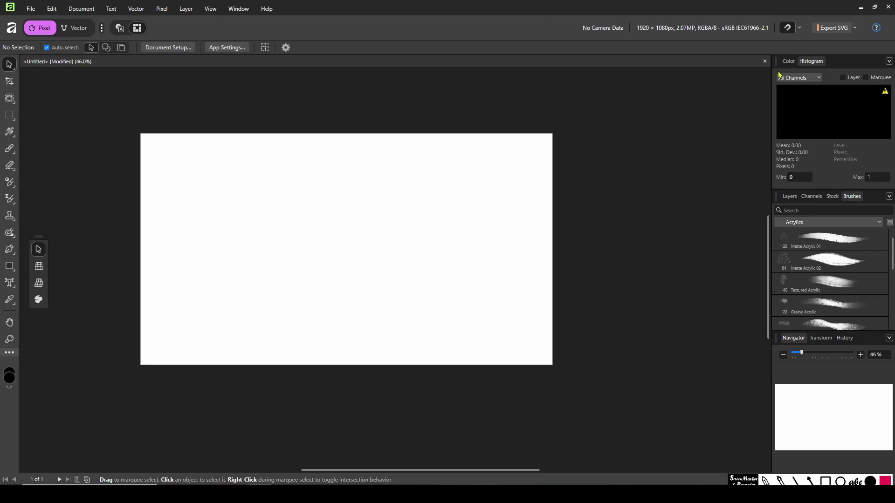
pyautogui.moveTo(787, 60)
pyautogui.mouseDown()
pyautogui.moveTo(821, 65)
pyautogui.moveTo(788, 65)
pyautogui.mouseUp()
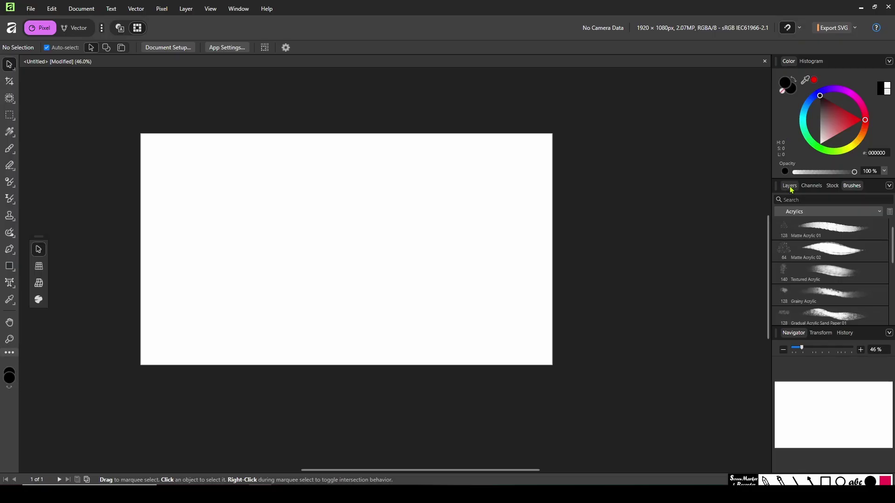
pyautogui.moveTo(790, 185)
pyautogui.mouseDown()
pyautogui.moveTo(833, 188)
pyautogui.moveTo(790, 189)
pyautogui.mouseUp()
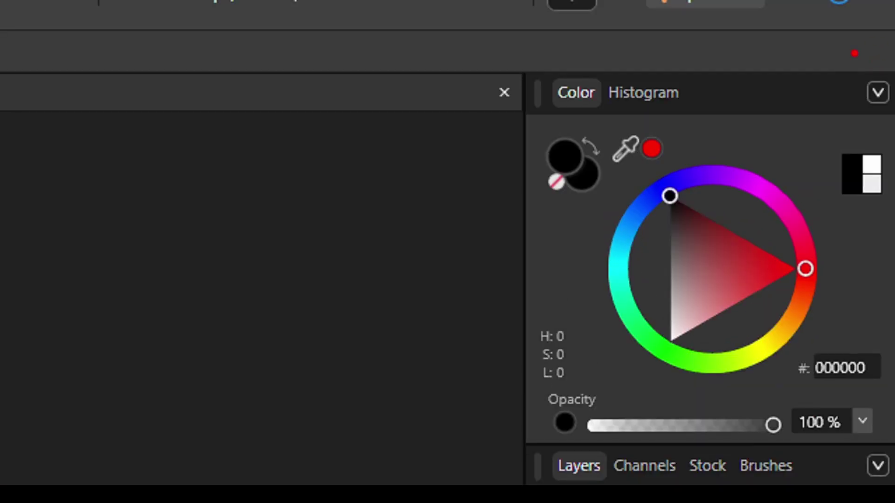
# Open the panel customisation from the Color panel's options and look through the list of available panels
pyautogui.moveTo(880, 48)
pyautogui.mouseDown()
pyautogui.moveTo(884, 93)
pyautogui.moveTo(894, 96)
pyautogui.mouseUp()
pyautogui.click(878, 93)
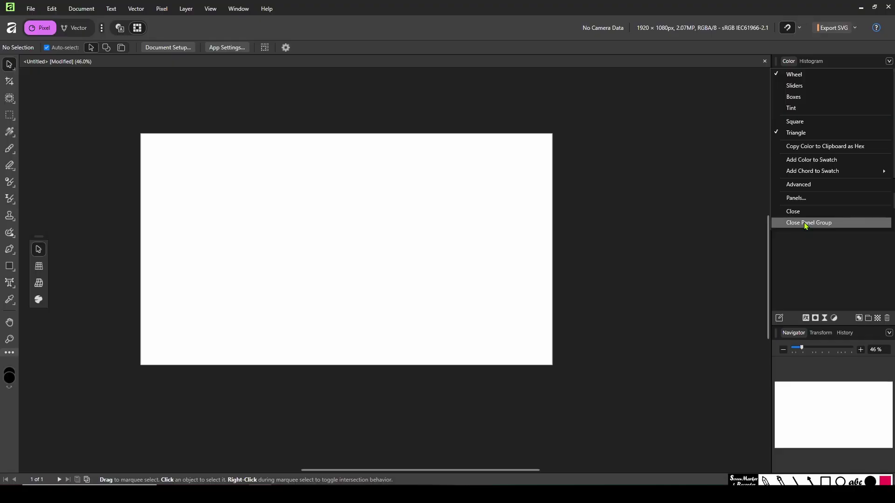
pyautogui.moveTo(780, 203)
pyautogui.mouseDown()
pyautogui.moveTo(829, 205)
pyautogui.moveTo(803, 186)
pyautogui.mouseUp()
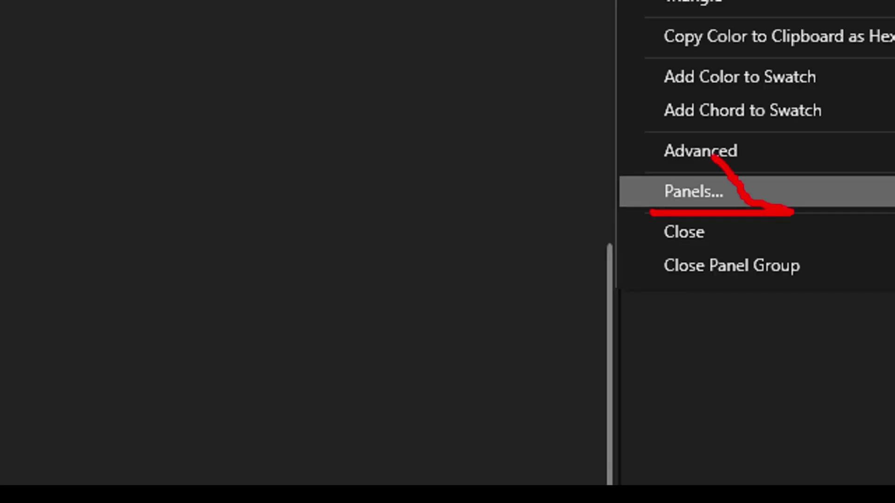
pyautogui.click(694, 191)
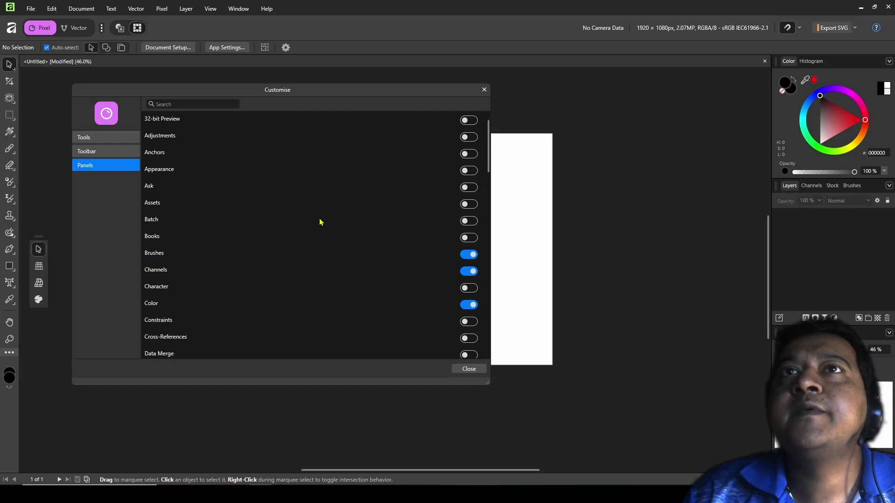
pyautogui.scroll(-2, 421, 268)
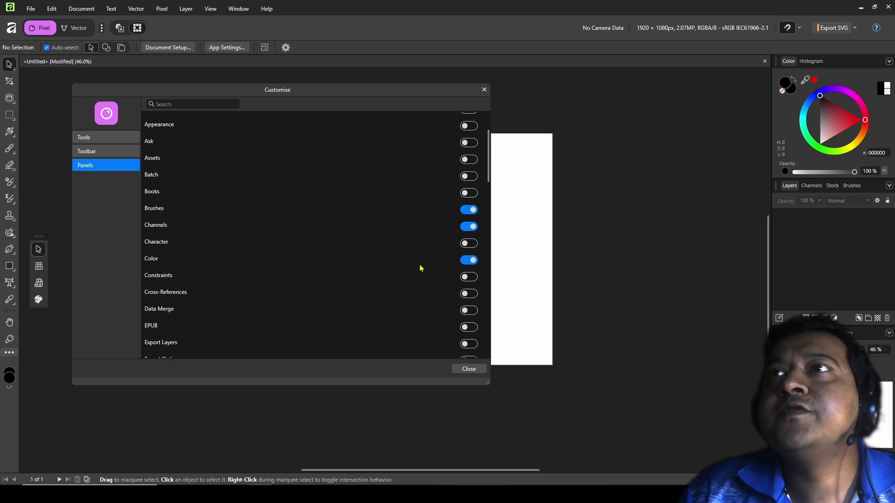
pyautogui.scroll(-7, 432, 277)
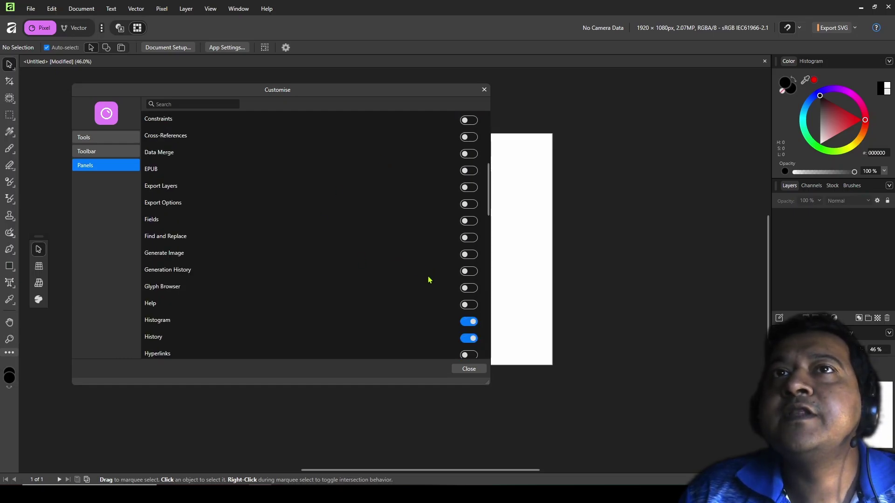
pyautogui.scroll(9, 422, 308)
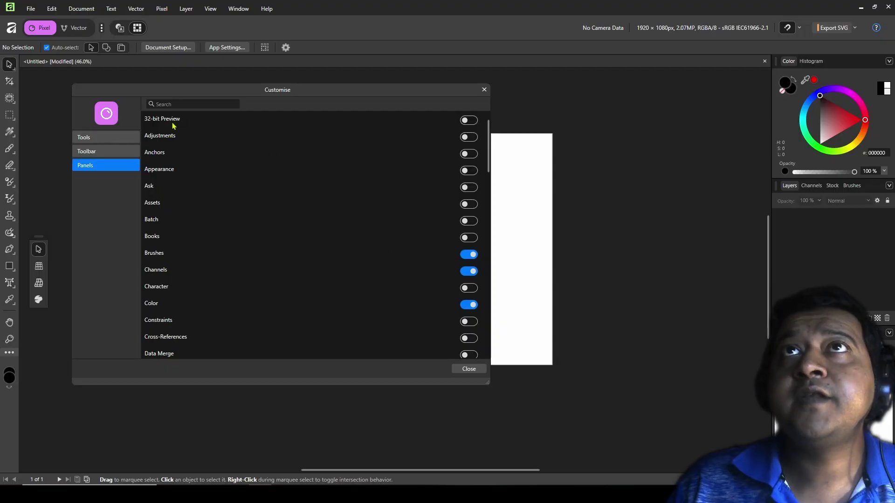
# Enable the Adjustments and Ask panels one at a time to preview them, and disable each again
pyautogui.click(470, 138)
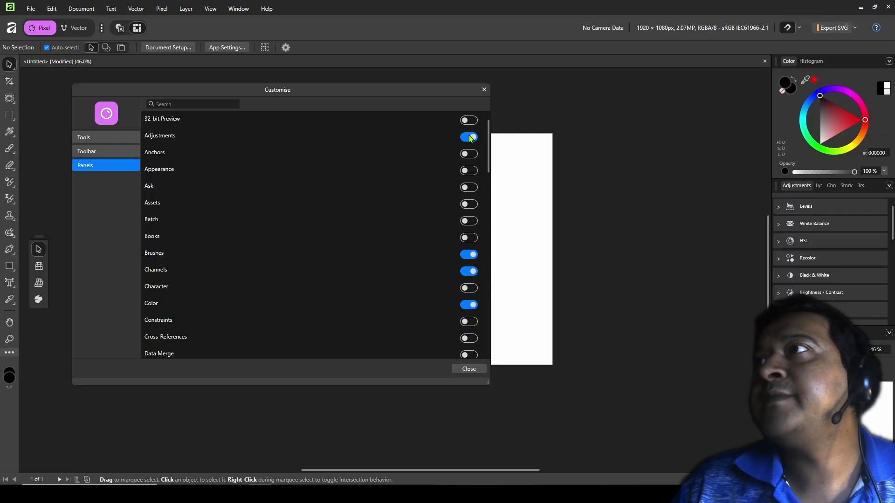
pyautogui.click(470, 138)
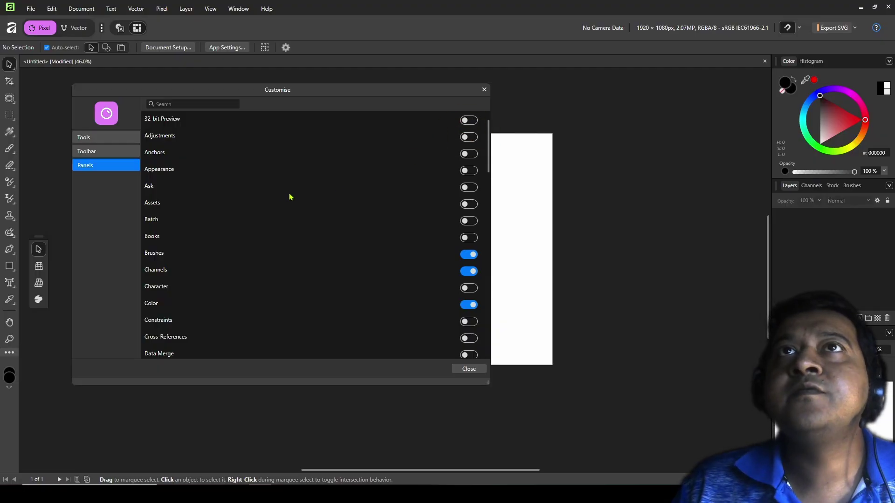
pyautogui.click(471, 188)
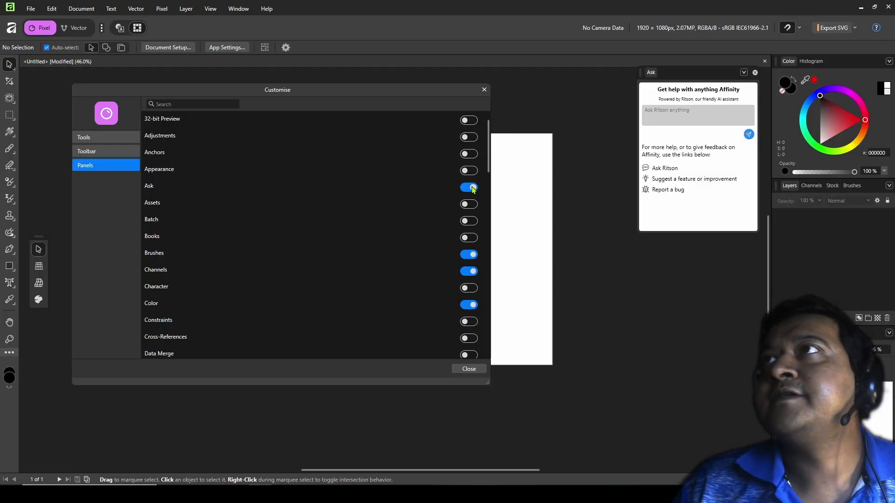
pyautogui.click(467, 188)
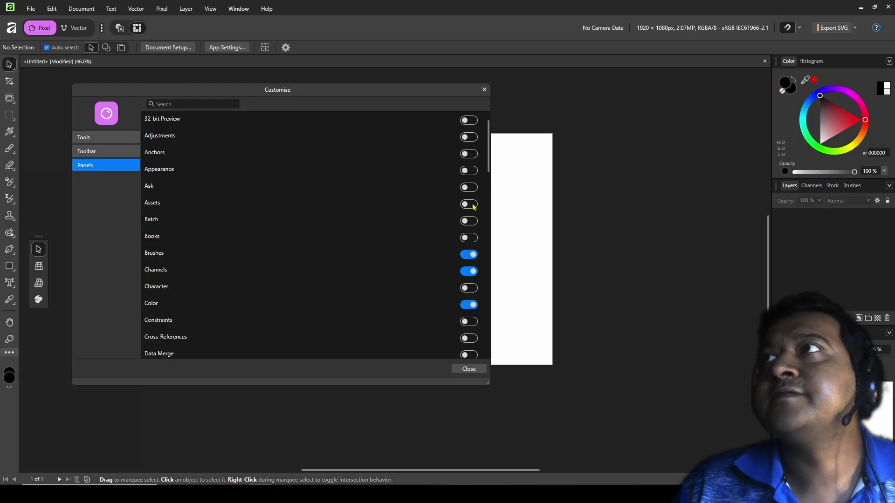
# Enable the Assets panel, check its available asset categories, and disable the panel again
pyautogui.click(473, 206)
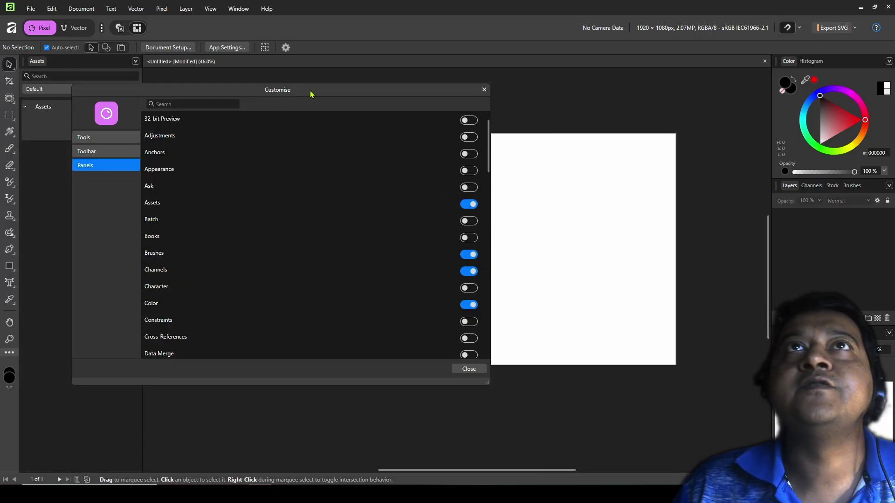
pyautogui.moveTo(310, 94); pyautogui.dragTo(432, 91)
pyautogui.click(45, 89)
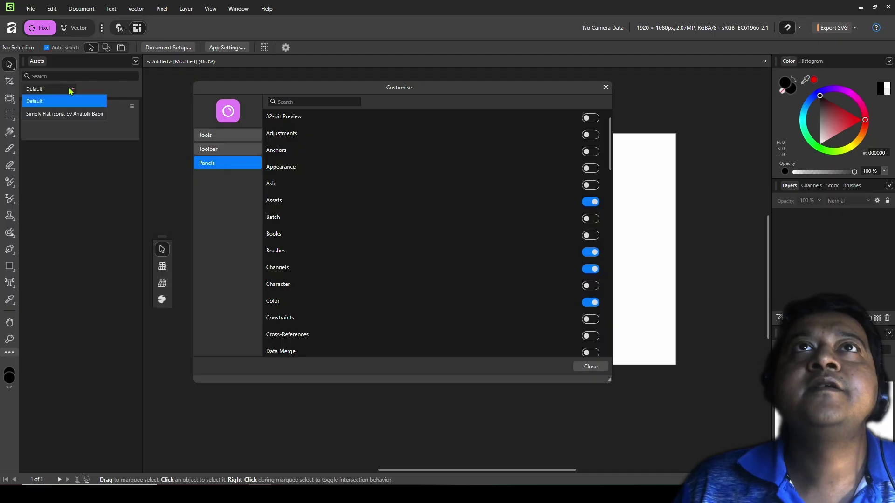
pyautogui.click(70, 88)
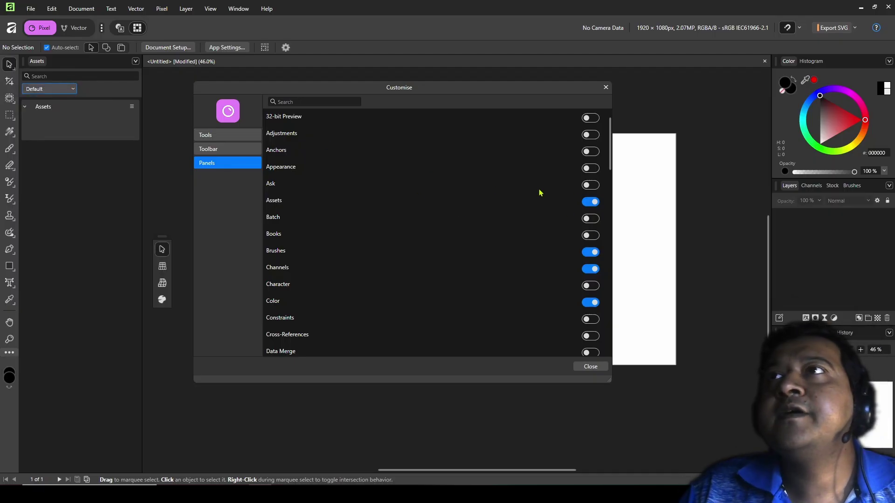
pyautogui.click(590, 202)
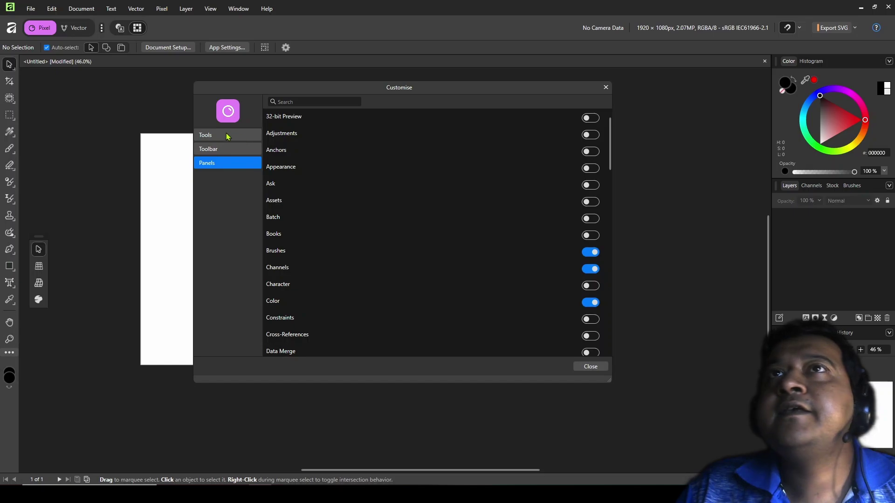
# Look over the customisable tools, and add the Align command group to the toolbar
pyautogui.click(212, 136)
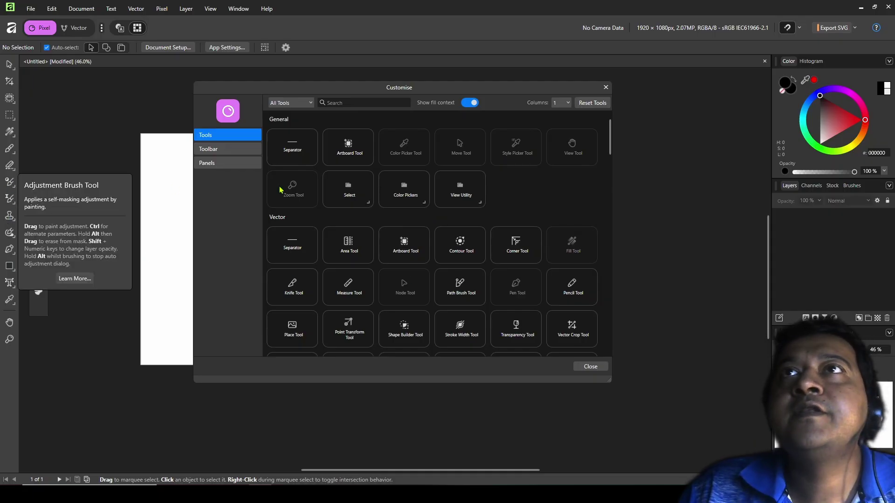
pyautogui.click(210, 148)
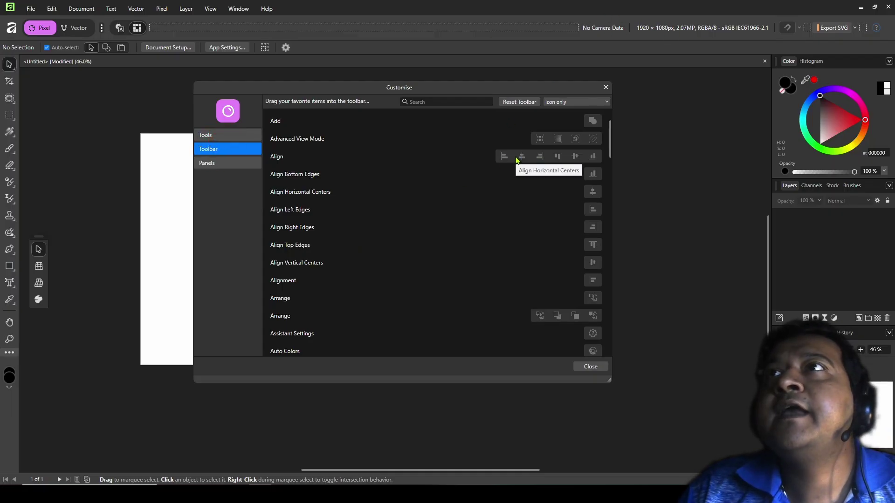
pyautogui.moveTo(516, 159)
pyautogui.mouseDown()
pyautogui.moveTo(410, 91)
pyautogui.moveTo(387, 32)
pyautogui.moveTo(377, 31)
pyautogui.mouseUp()
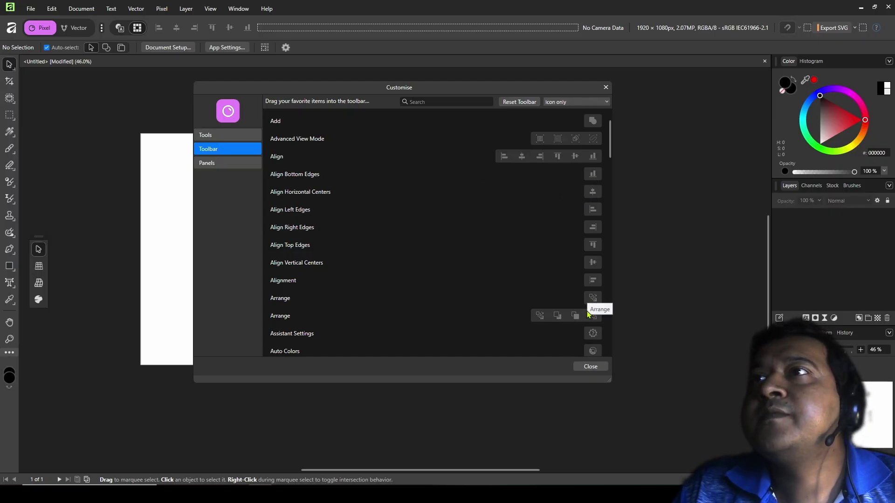
# Review the Tools, Toolbar and Panels sections of the customisation dialog once more and close it
pyautogui.click(206, 163)
pyautogui.click(210, 136)
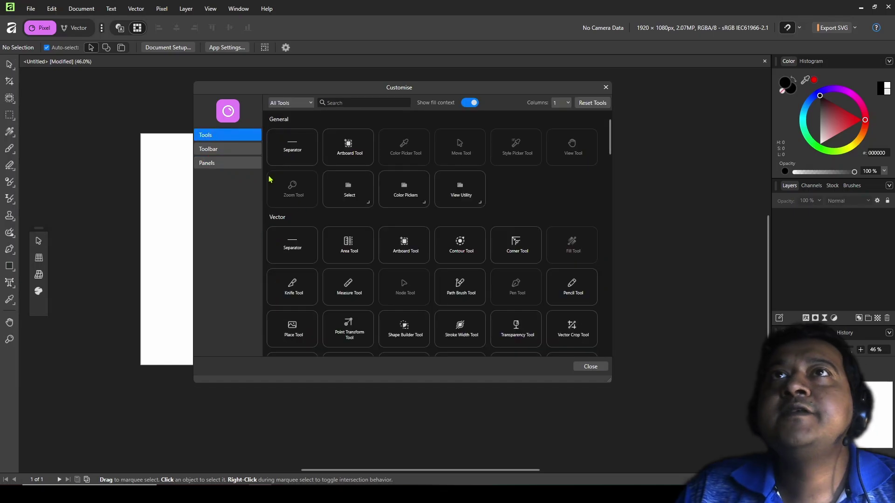
pyautogui.click(212, 149)
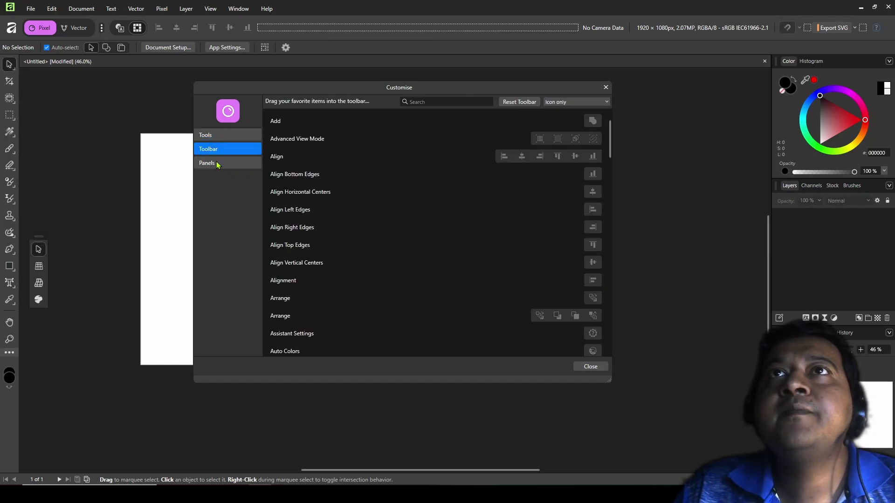
pyautogui.click(219, 163)
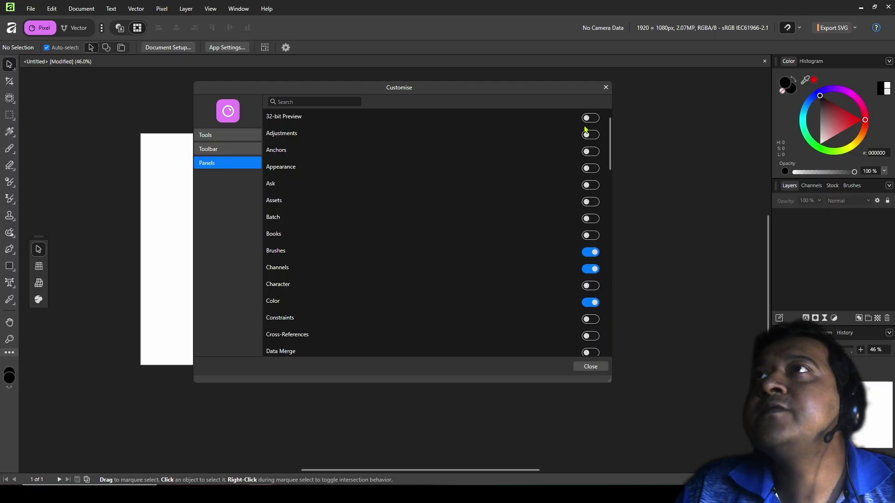
pyautogui.click(589, 366)
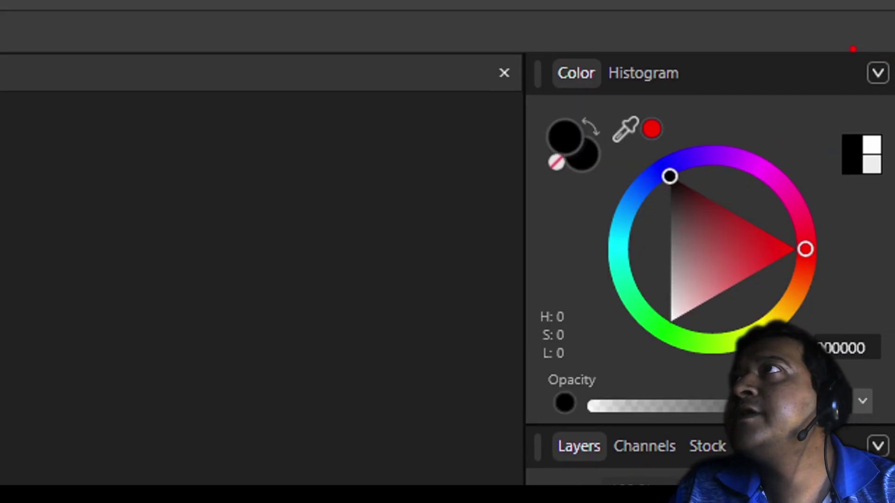
# Reopen the list of available panels from the Color panel's options, and close it without changing anything
pyautogui.click(878, 73)
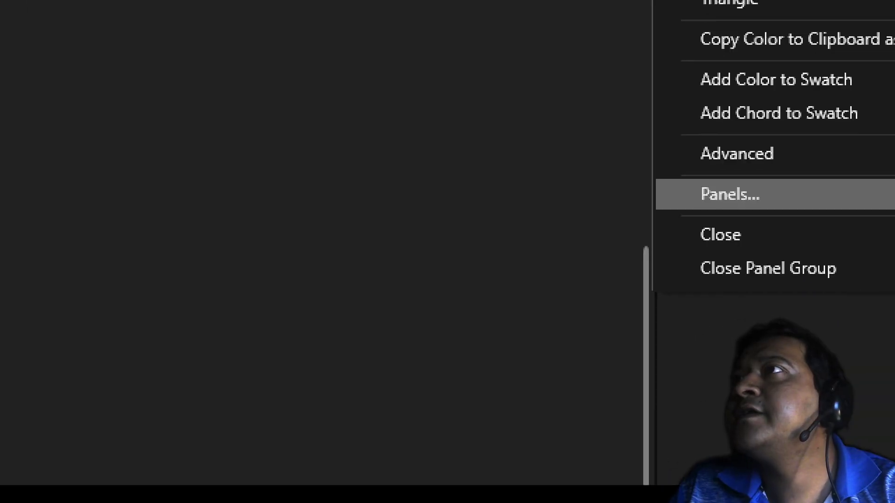
pyautogui.click(827, 200)
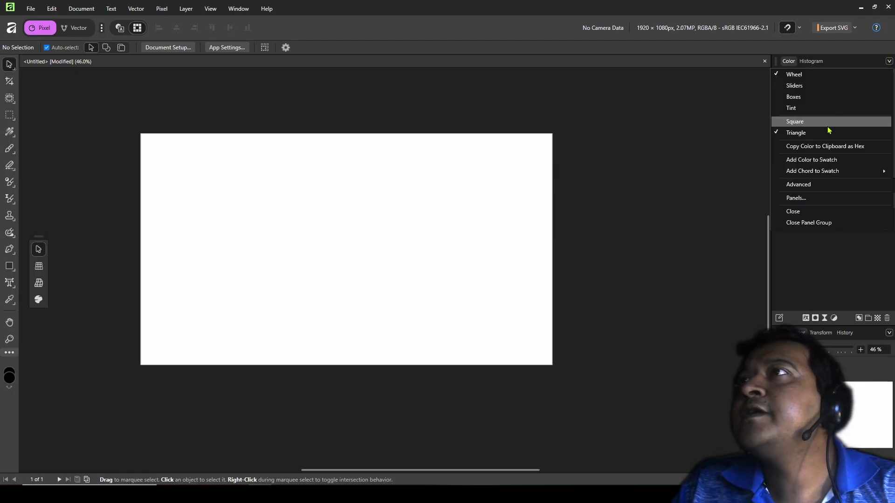
pyautogui.click(811, 198)
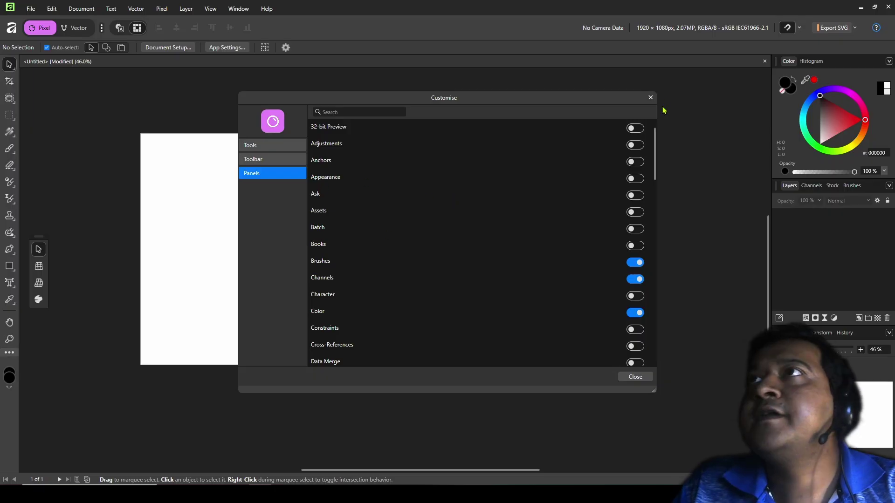
pyautogui.click(651, 98)
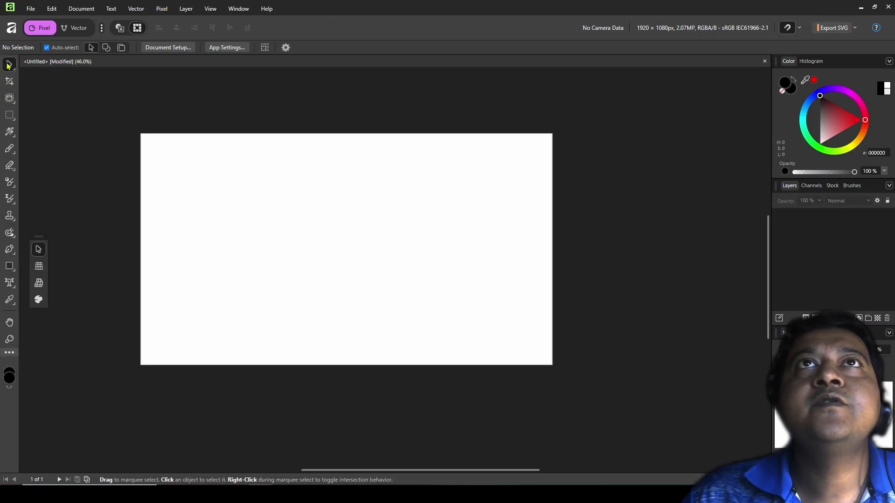
# Examine the context toolbar options of the Crop, Object Selection, Gradient, Paint Brush and Erase Brush tools, and return to the Move tool
pyautogui.click(9, 82)
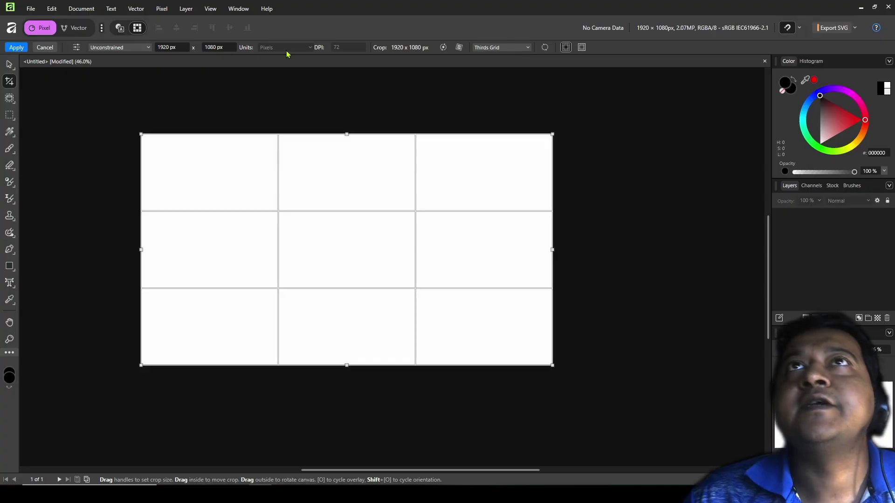
pyautogui.click(10, 98)
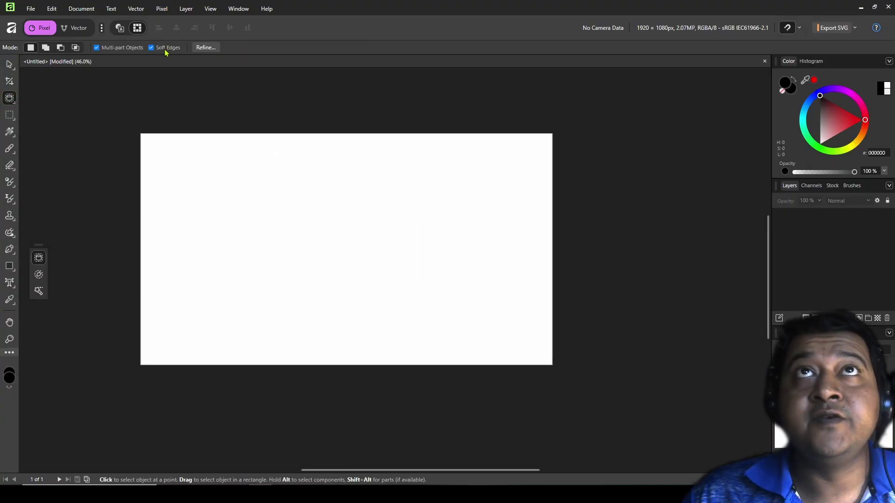
pyautogui.click(9, 132)
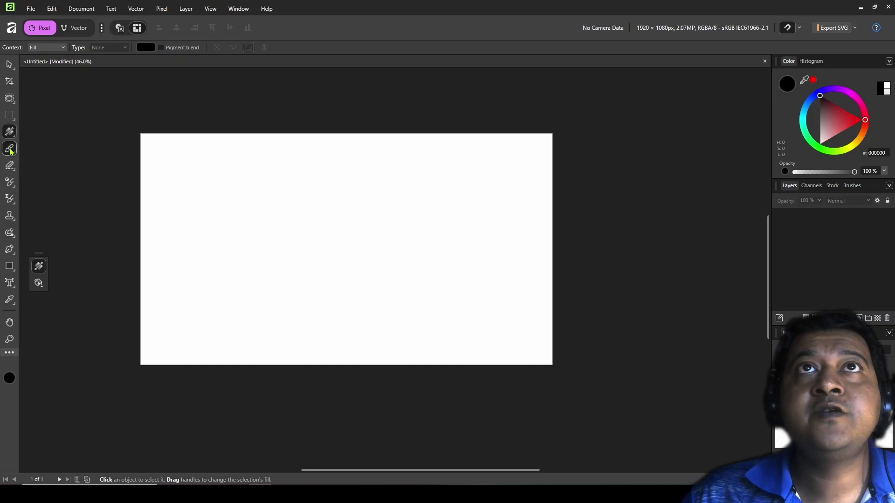
pyautogui.click(10, 148)
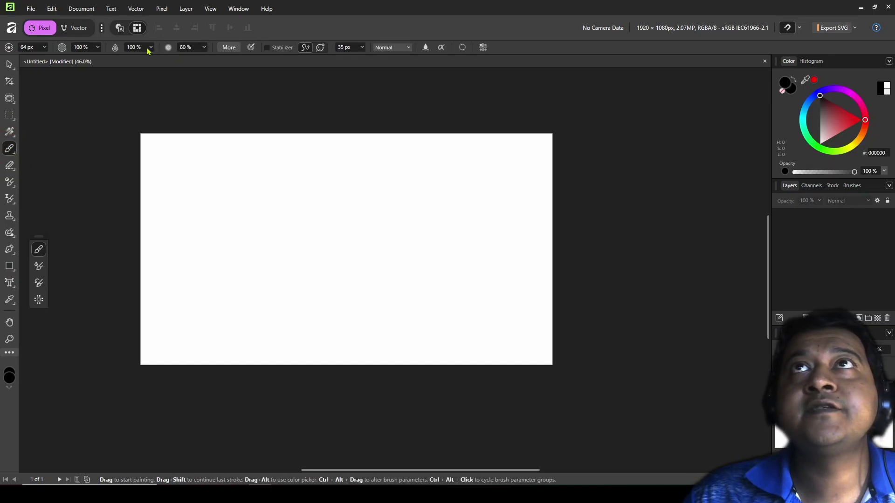
pyautogui.click(8, 165)
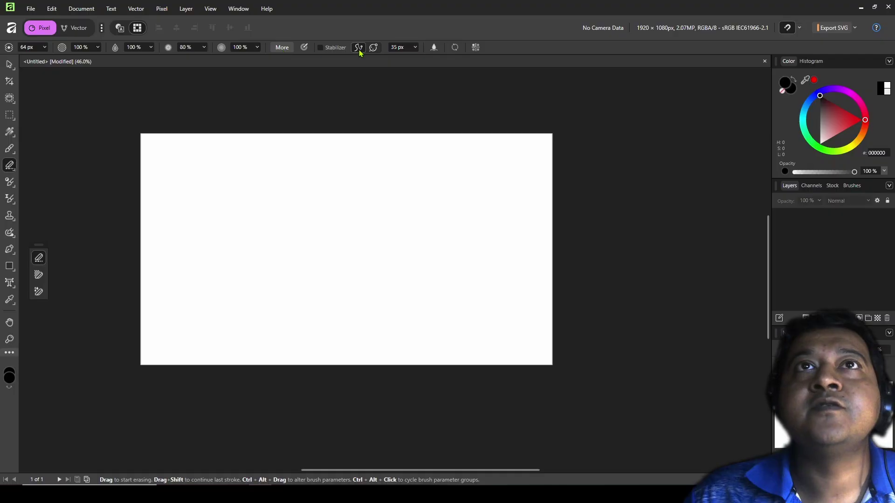
pyautogui.press('v')
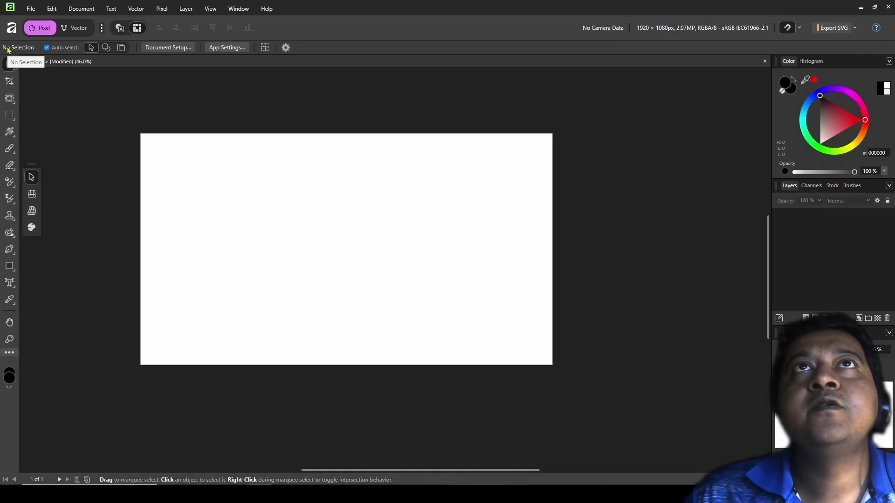
# Undock the context toolbar, reposition it around the workspace below and above the canvas, and dock it back in its original place
pyautogui.moveTo(8, 50); pyautogui.dragTo(219, 454)
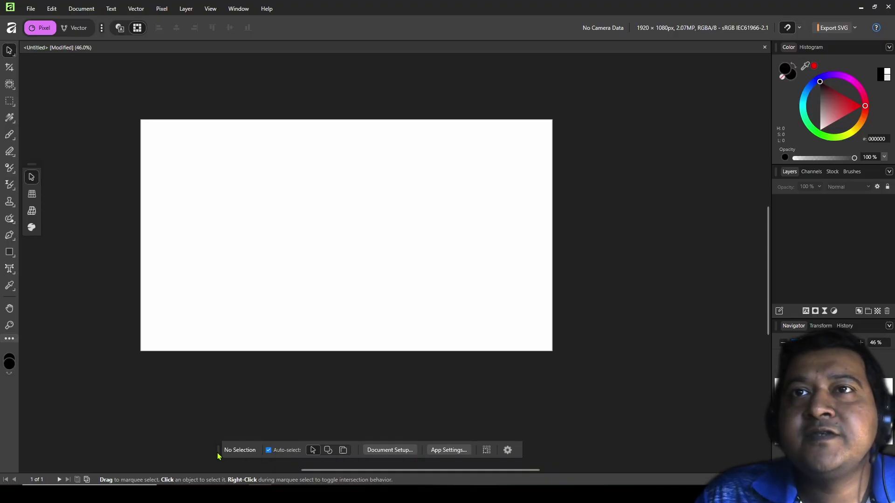
pyautogui.moveTo(222, 457); pyautogui.dragTo(28, 461)
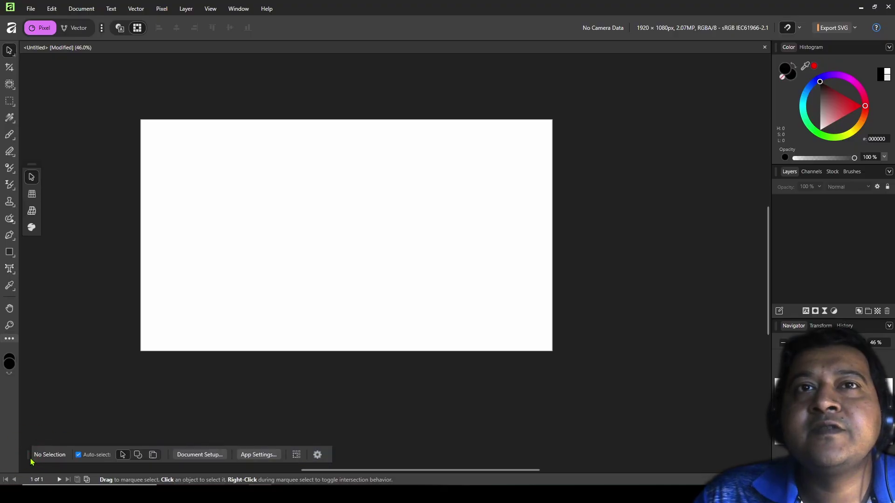
pyautogui.moveTo(31, 461); pyautogui.dragTo(33, 76)
pyautogui.moveTo(32, 73); pyautogui.dragTo(32, 448)
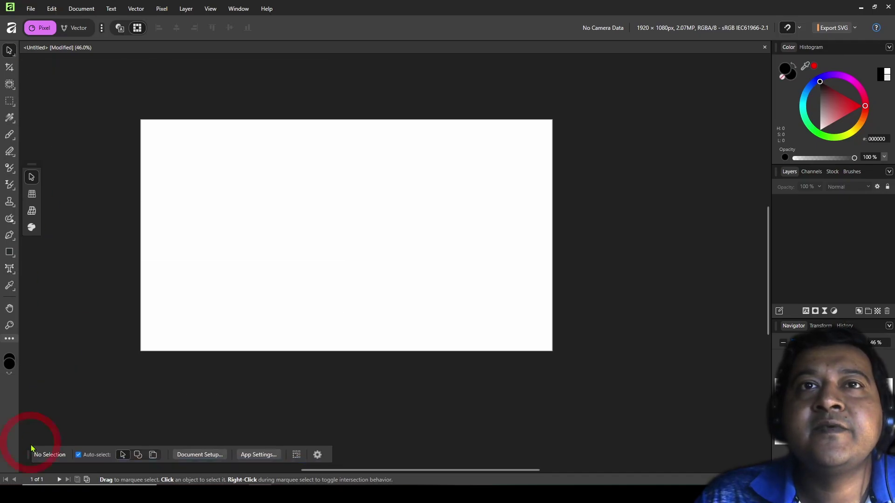
pyautogui.doubleClick(29, 456)
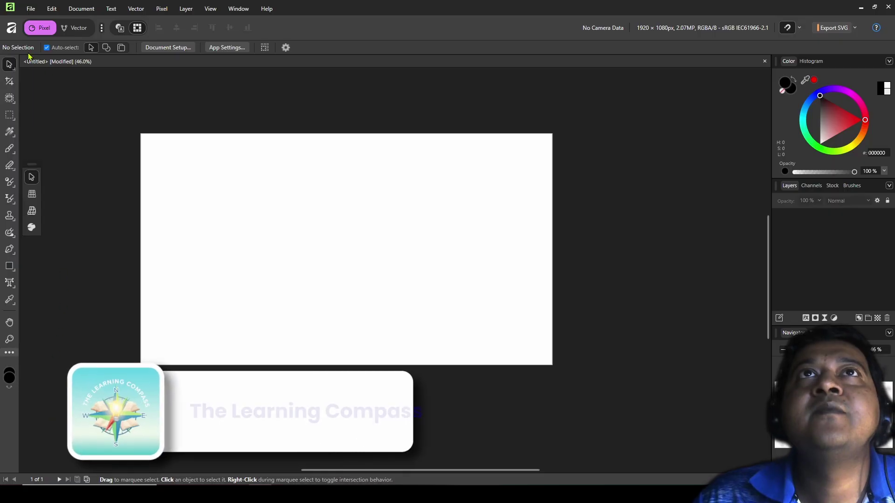